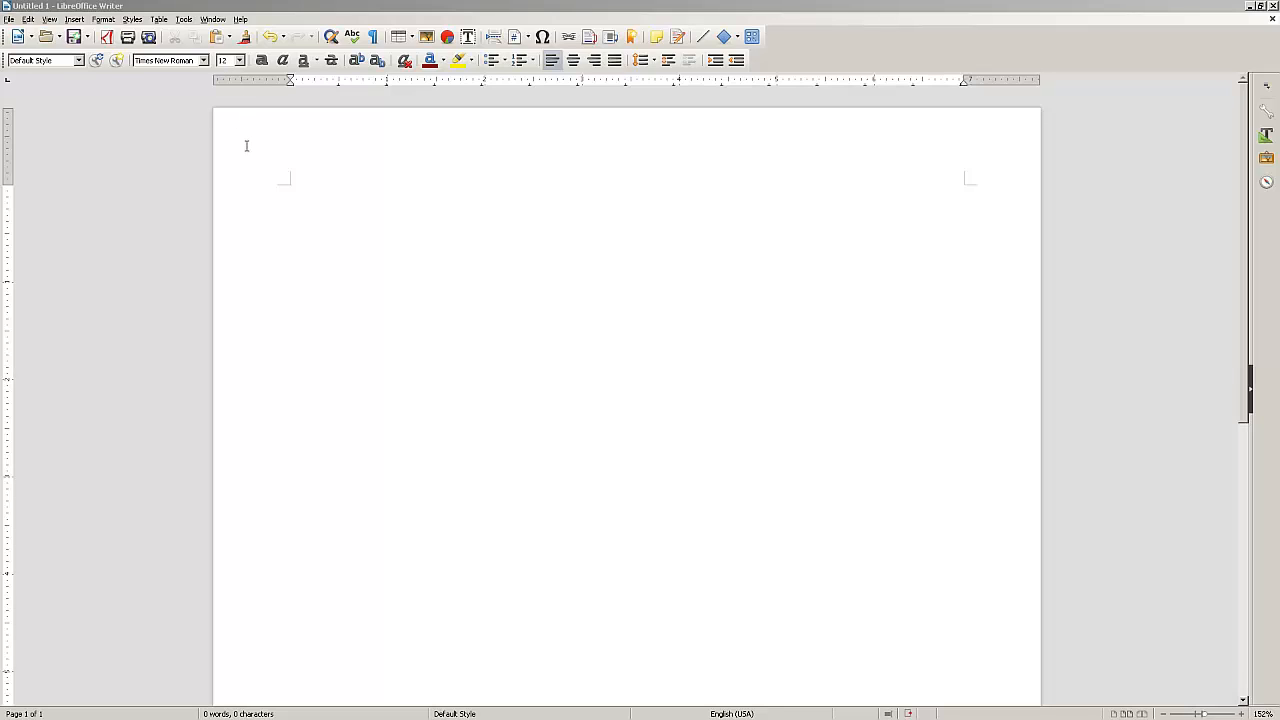
Step: Add a Default Style page header with the author's surname aligned right
{"action": "left_click", "coordinate": [75, 20]}
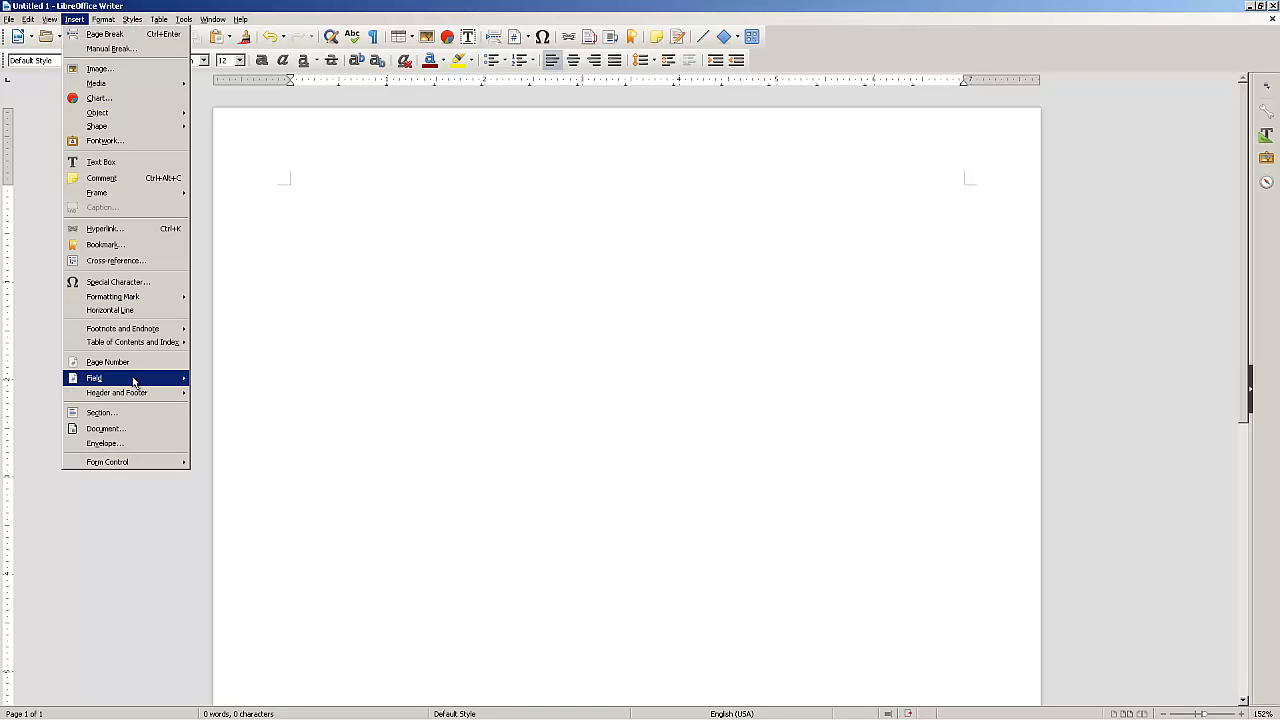
{"action": "mouse_move", "coordinate": [167, 401]}
{"action": "mouse_move", "coordinate": [209, 391]}
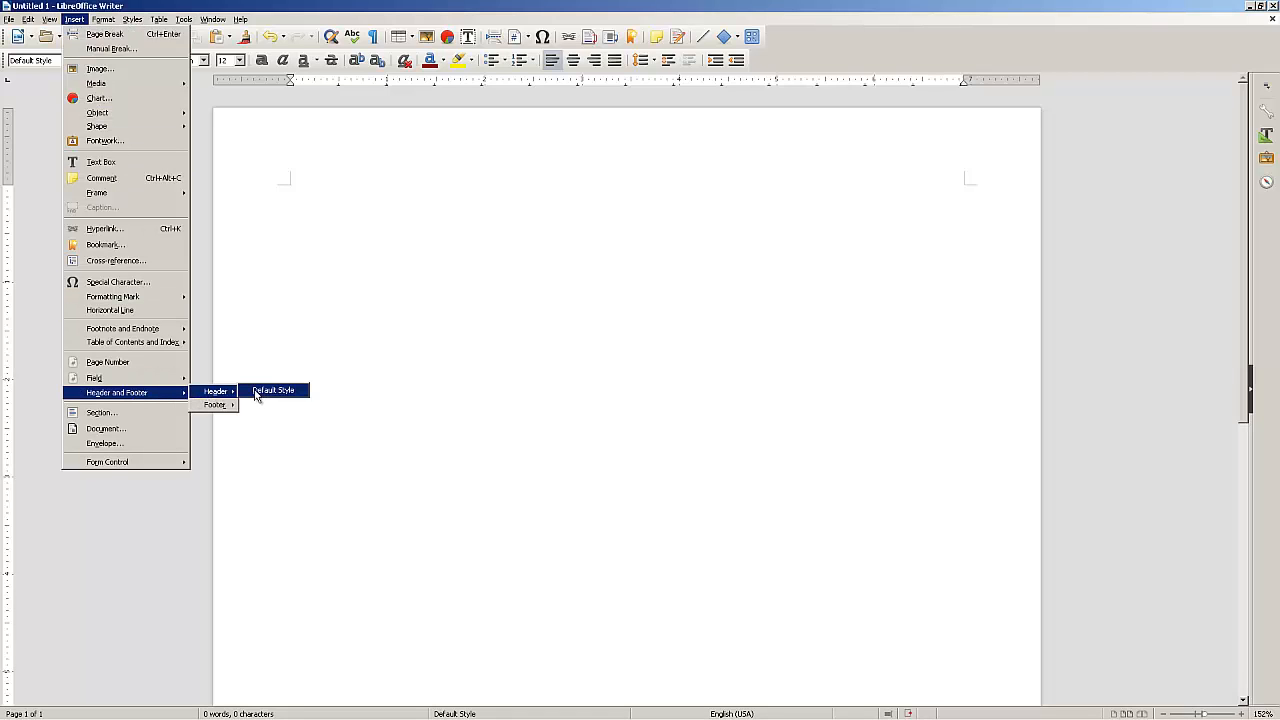
{"action": "left_click", "coordinate": [260, 390]}
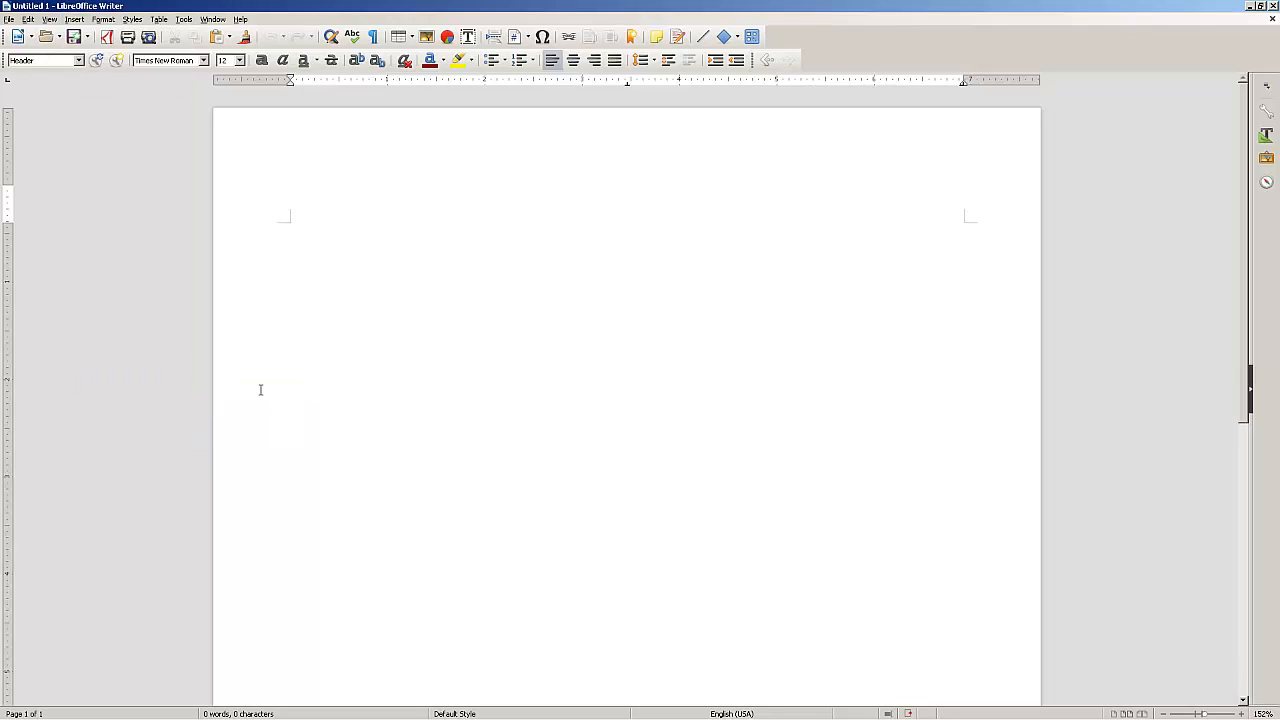
{"action": "left_click", "coordinate": [594, 62]}
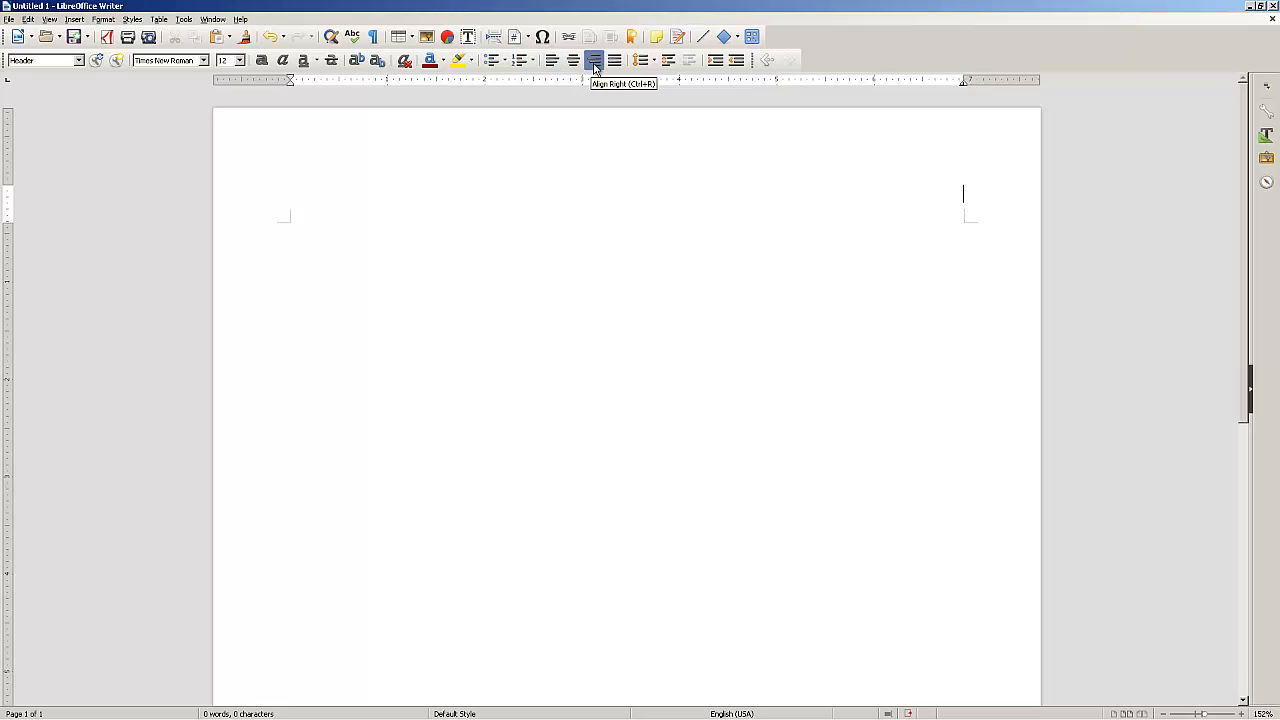
{"action": "type", "text": "Darrington"}
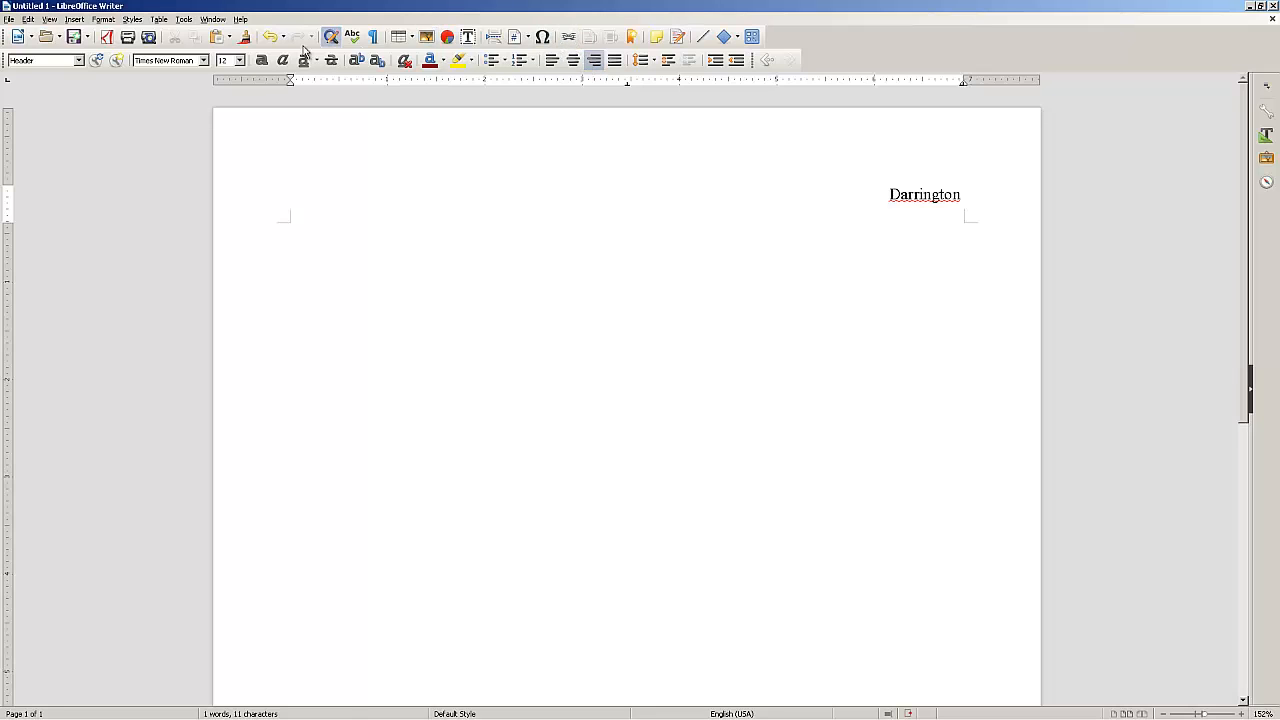
Step: Insert a Page Number field after the surname in the header, then return to the body
{"action": "left_click", "coordinate": [80, 22]}
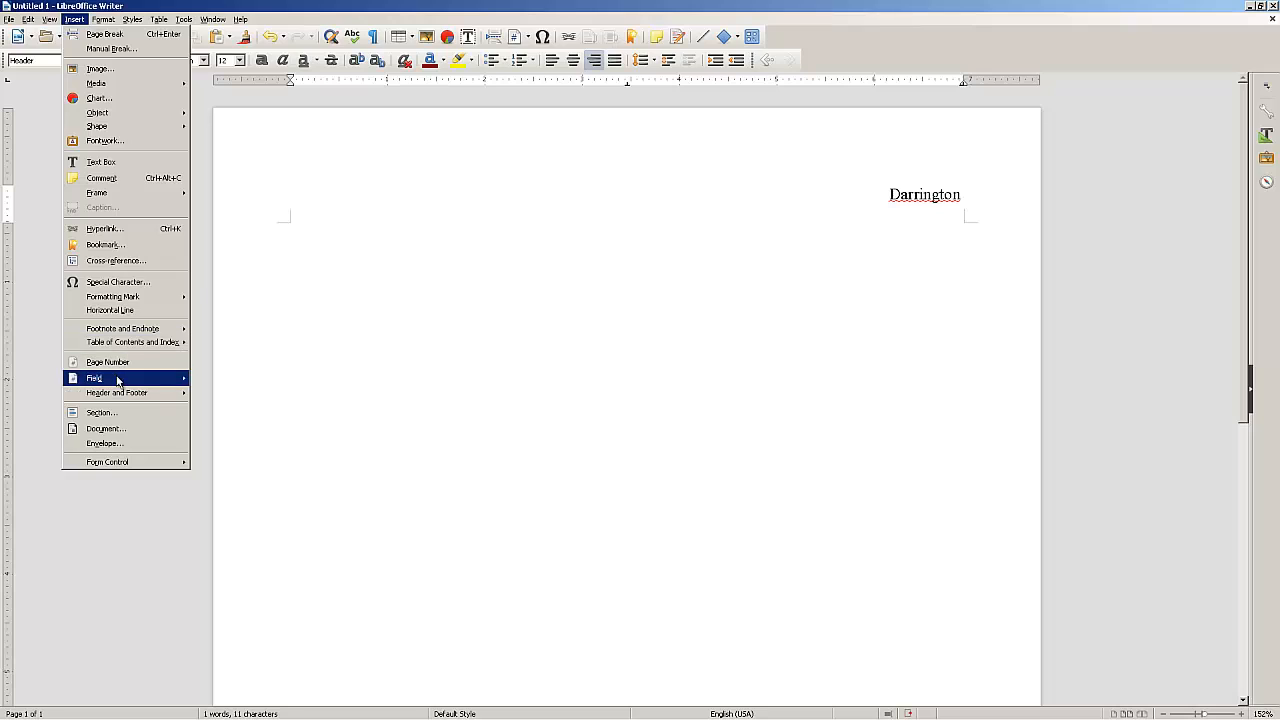
{"action": "mouse_move", "coordinate": [118, 381]}
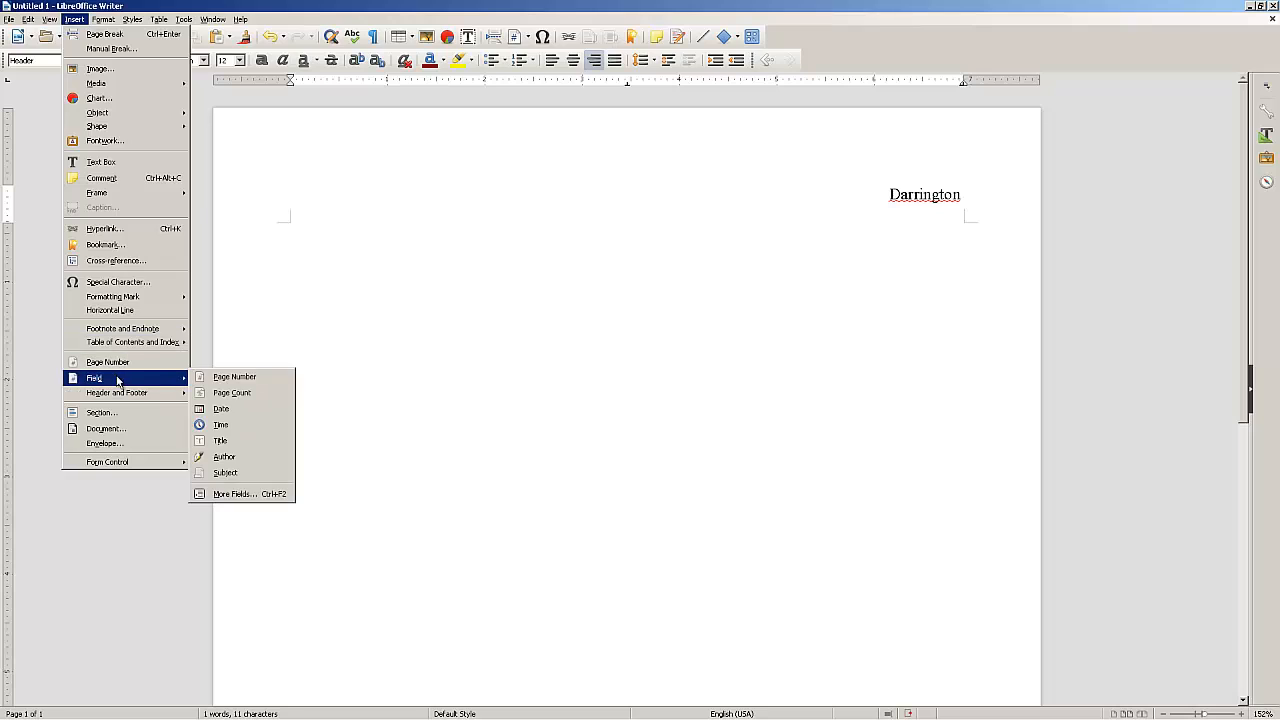
{"action": "left_click", "coordinate": [226, 378]}
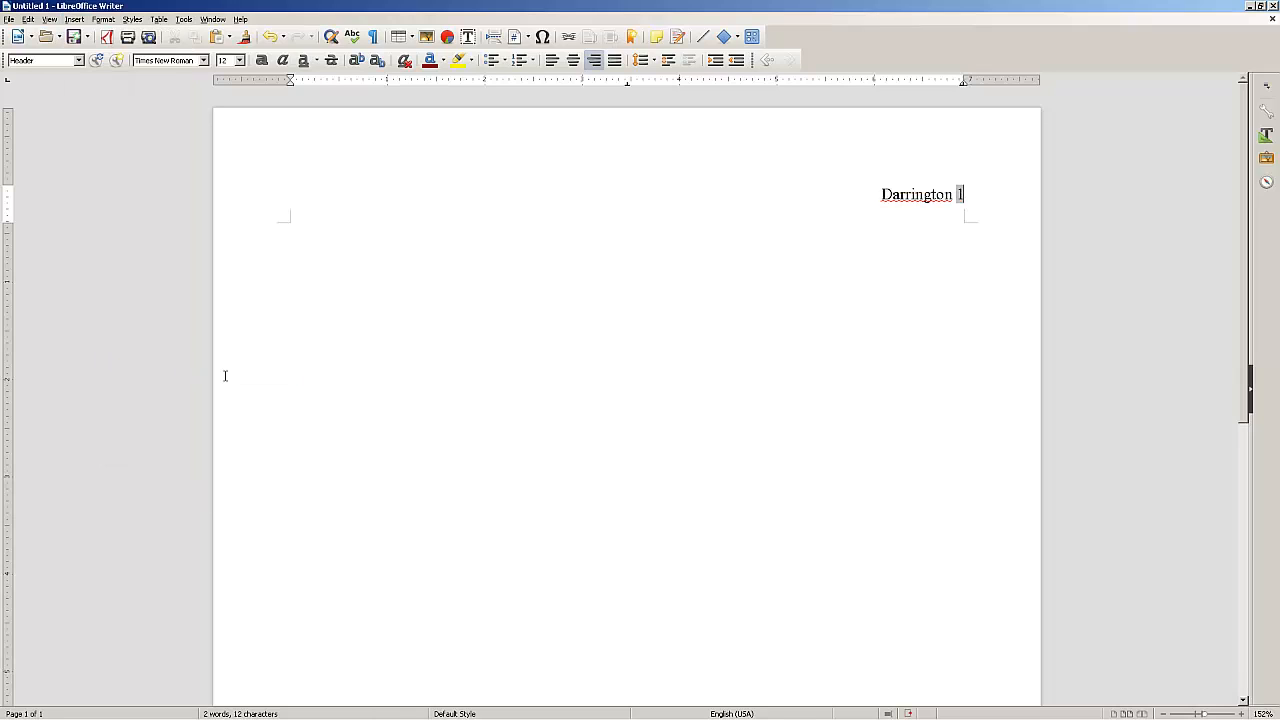
{"action": "left_click", "coordinate": [297, 237]}
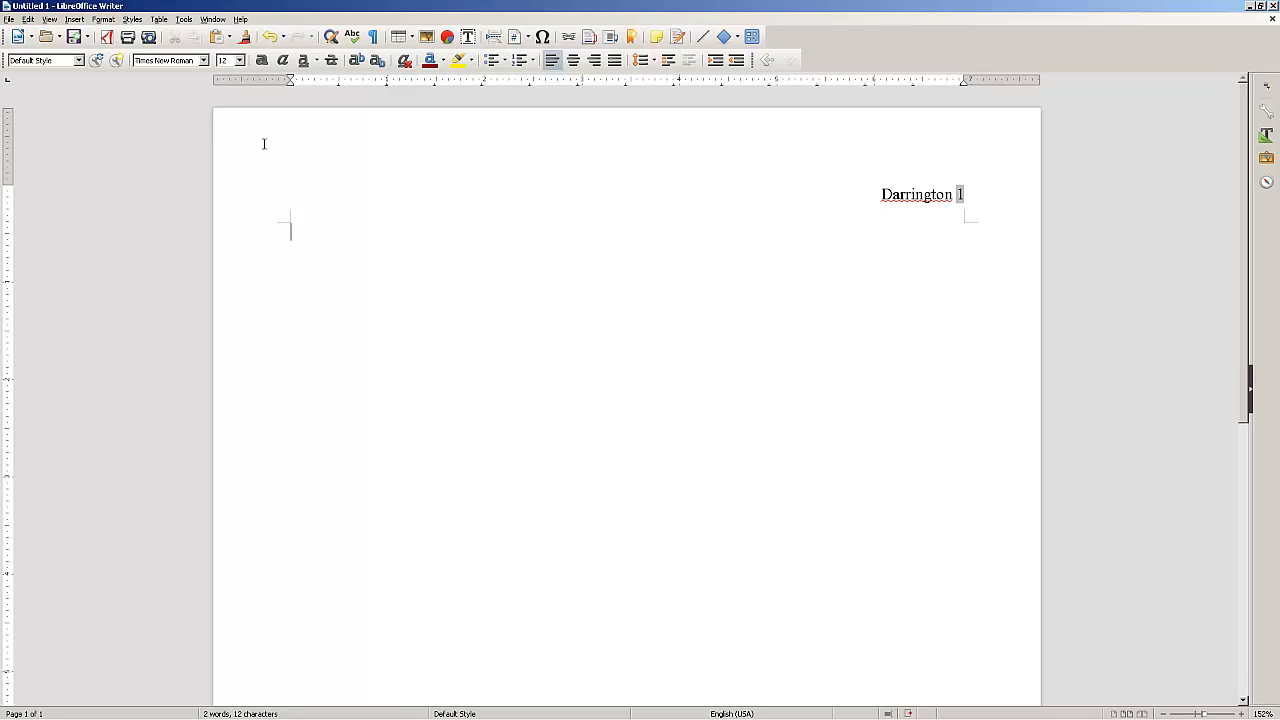
Step: Set the body paragraph's line spacing to Double in the Paragraph dialog
{"action": "left_click", "coordinate": [103, 19]}
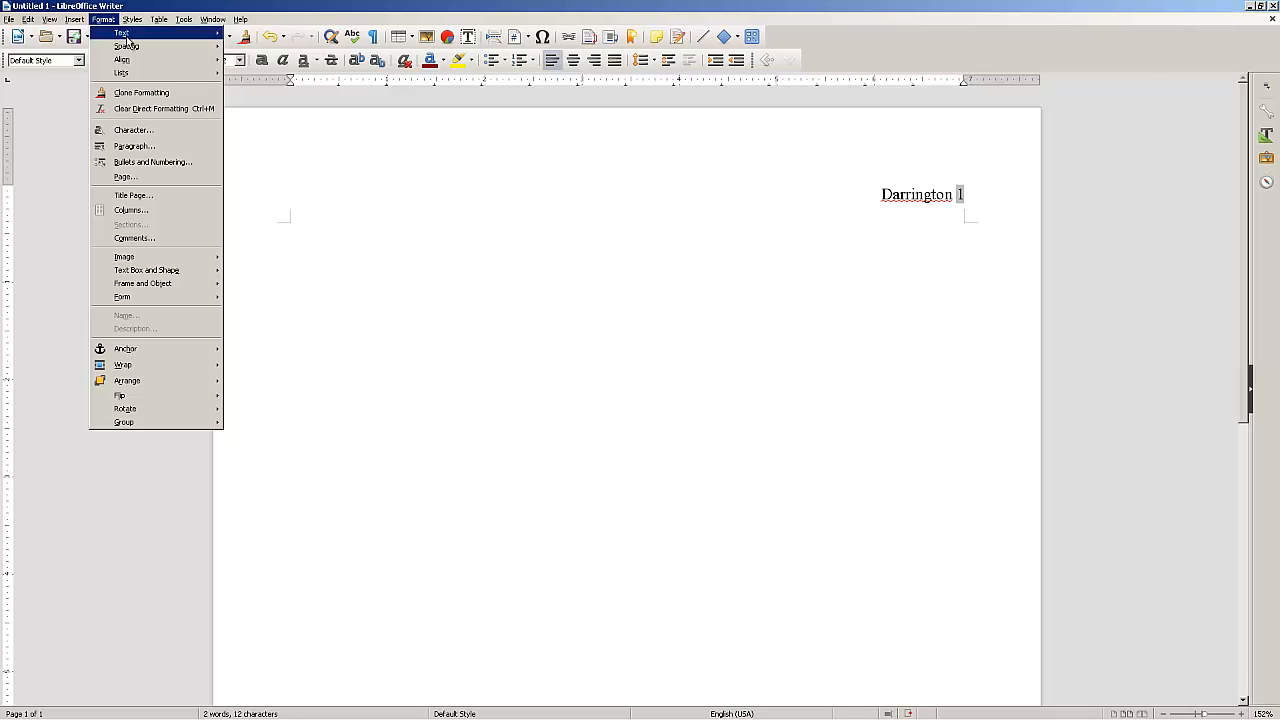
{"action": "left_click", "coordinate": [134, 152]}
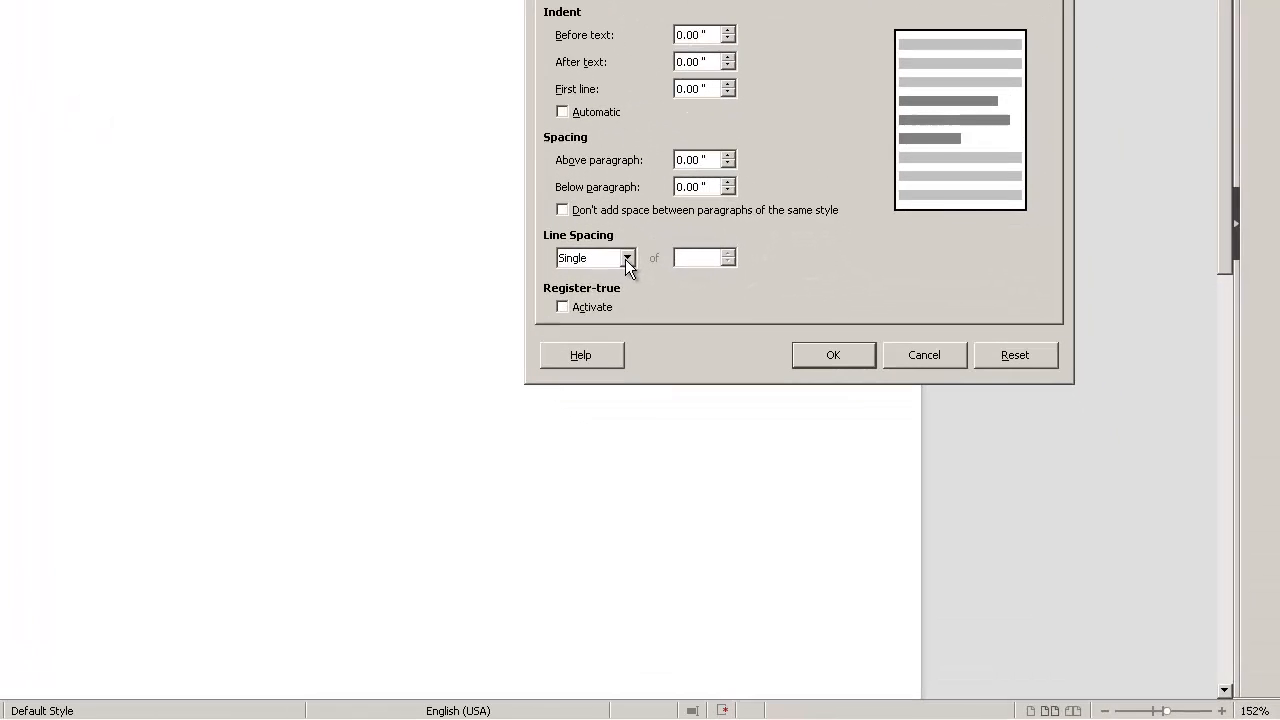
{"action": "left_click", "coordinate": [844, 412]}
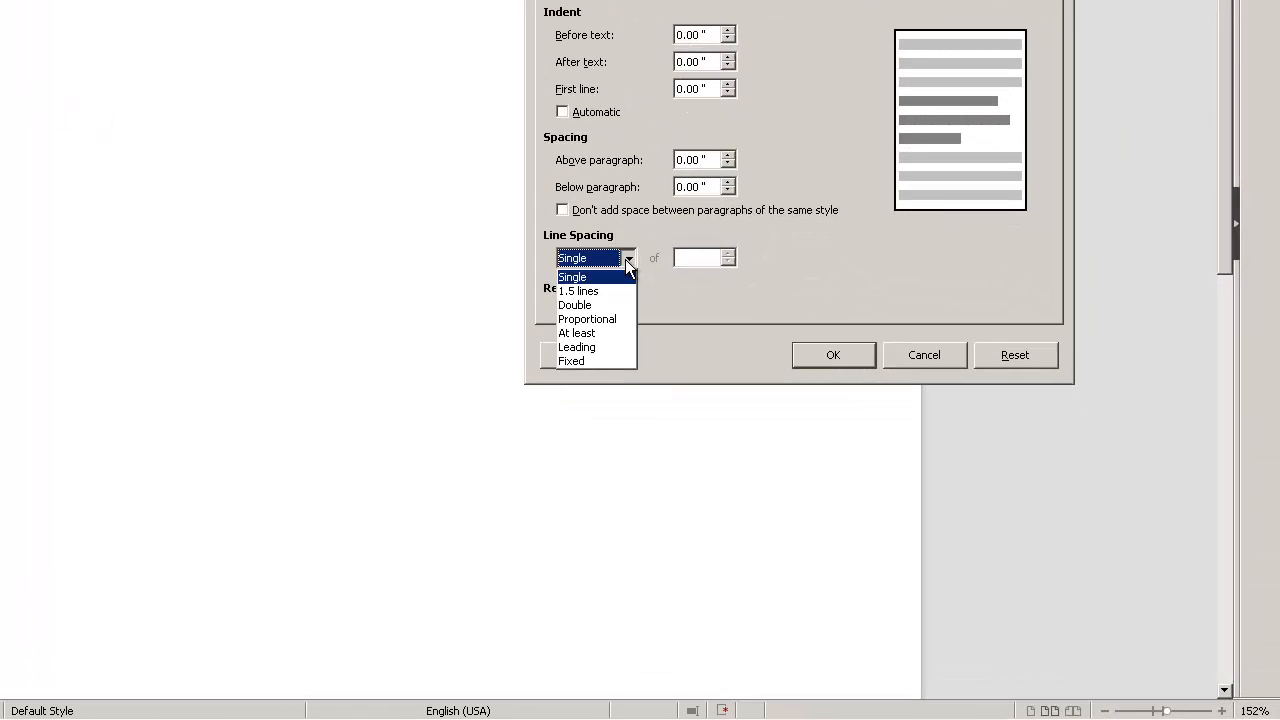
{"action": "left_click", "coordinate": [590, 305]}
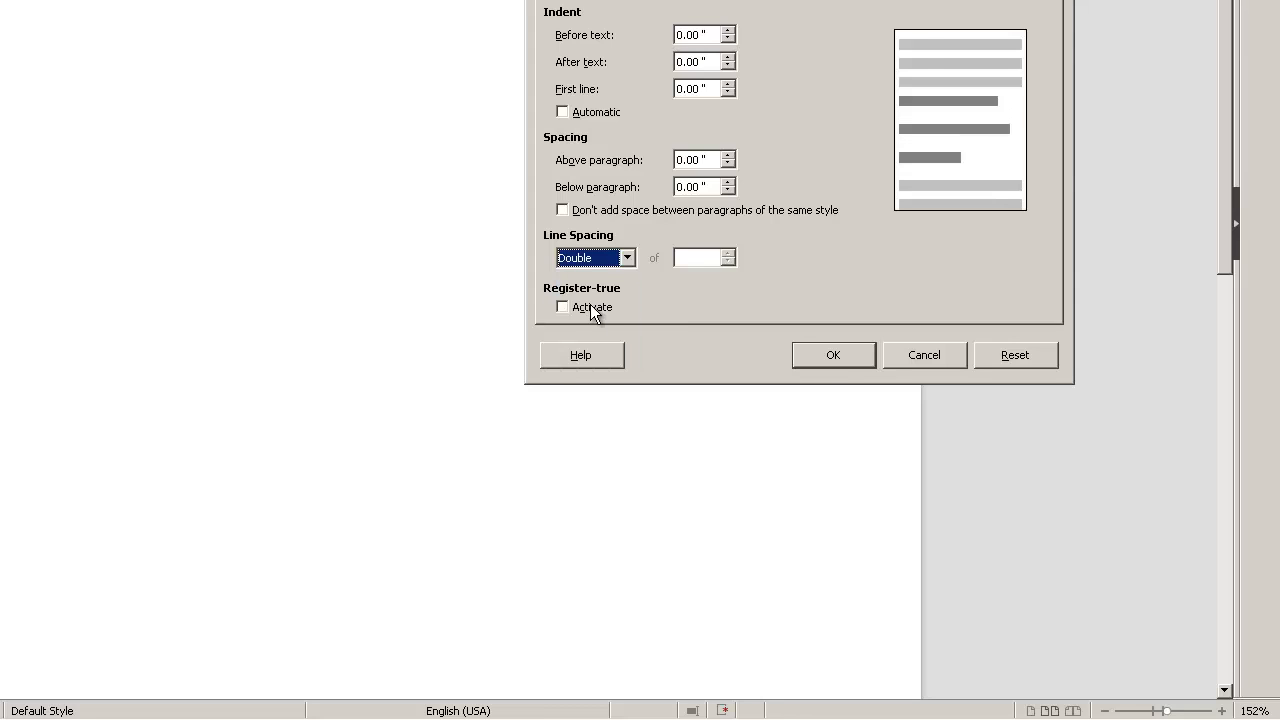
{"action": "left_click", "coordinate": [830, 355]}
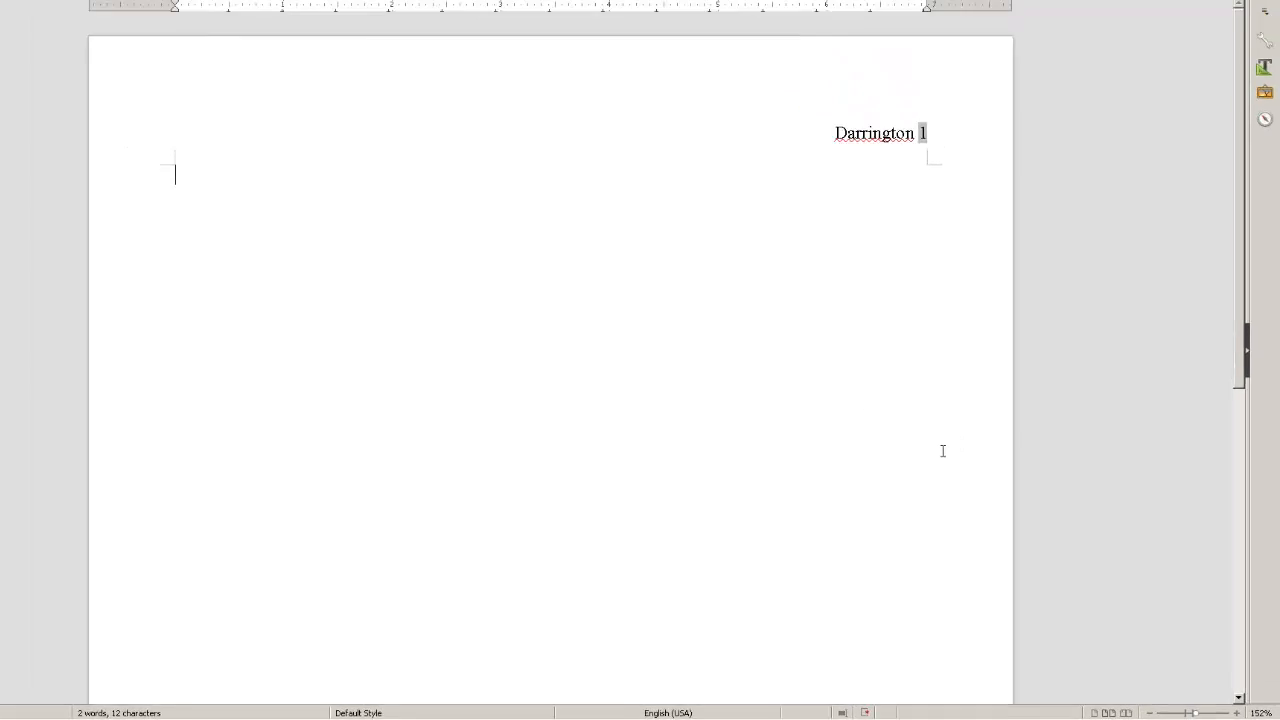
Step: Type the heading lines: student's name, teacher's name, English, and 17 November 2017
{"action": "type", "text": "Brett D"}
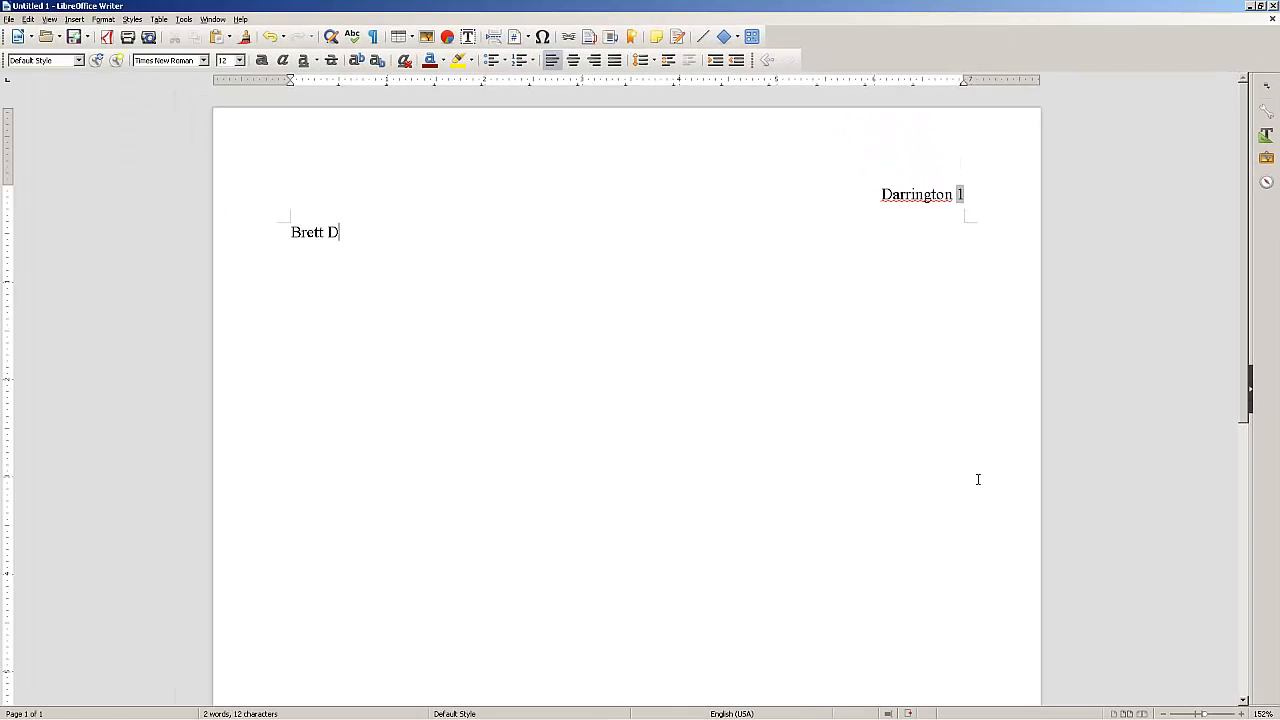
{"action": "type", "text": "arrington"}
{"action": "key", "text": "Return"}
{"action": "type", "text": "Mr. Darring"}
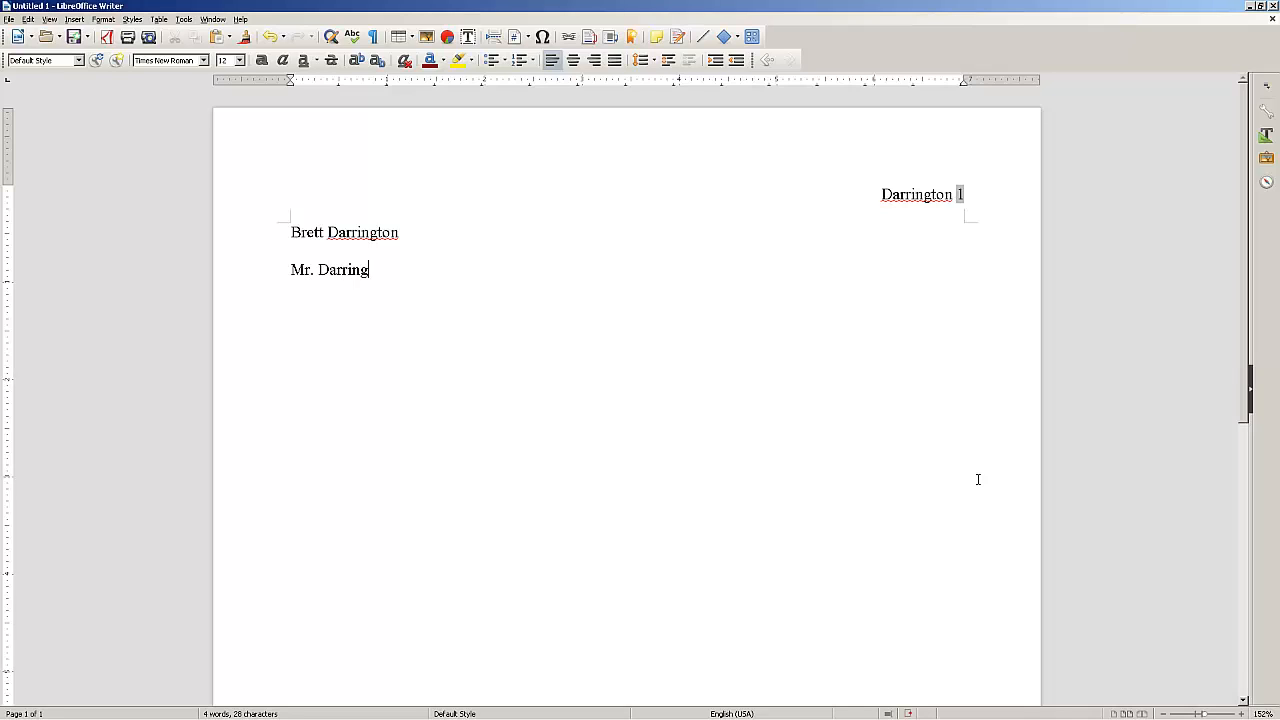
{"action": "type", "text": "ton"}
{"action": "key", "text": "Return"}
{"action": "type", "text": "English"}
{"action": "type", "text": "17"}
{"action": "type", "text": " NBC"}
{"action": "key", "text": "BackSpace"}
{"action": "key", "text": "BackSpace"}
{"action": "type", "text": "o"}
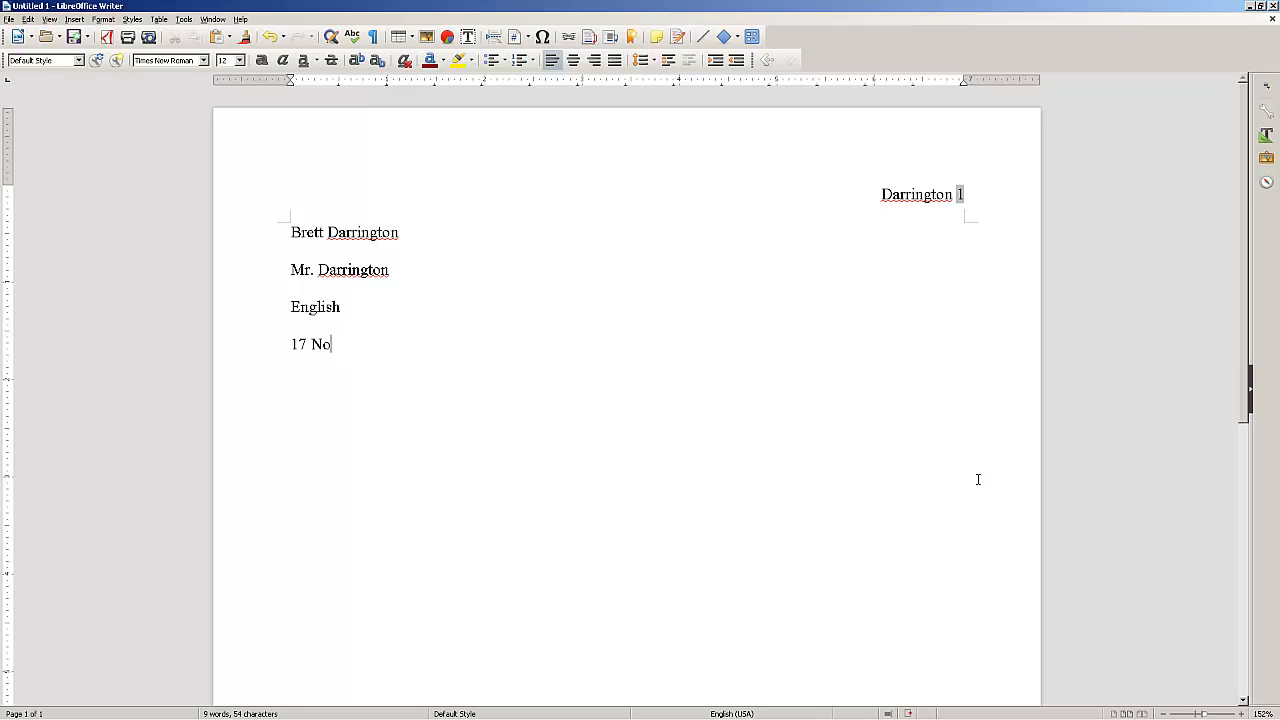
{"action": "type", "text": "vember 2017"}
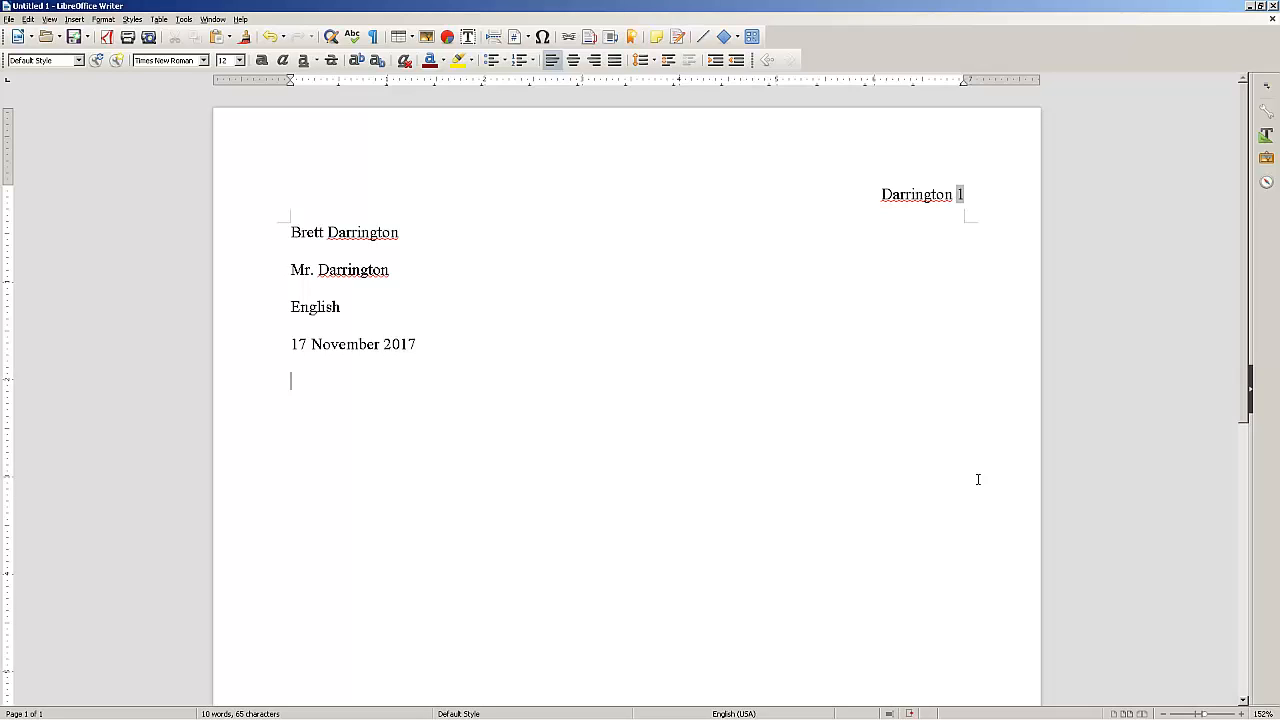
Step: Add a centred 'Title' line, then a left-aligned body paragraph with a quotation and (15) citation
{"action": "left_click", "coordinate": [574, 62]}
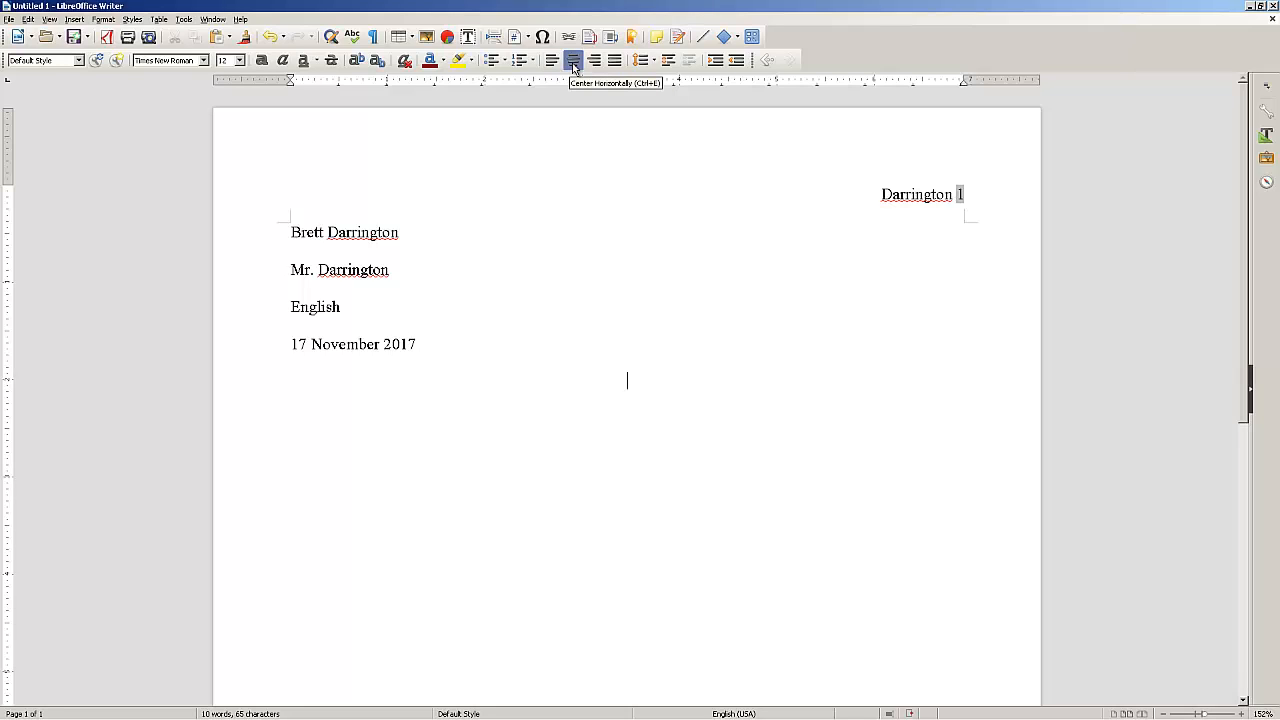
{"action": "type", "text": "Title"}
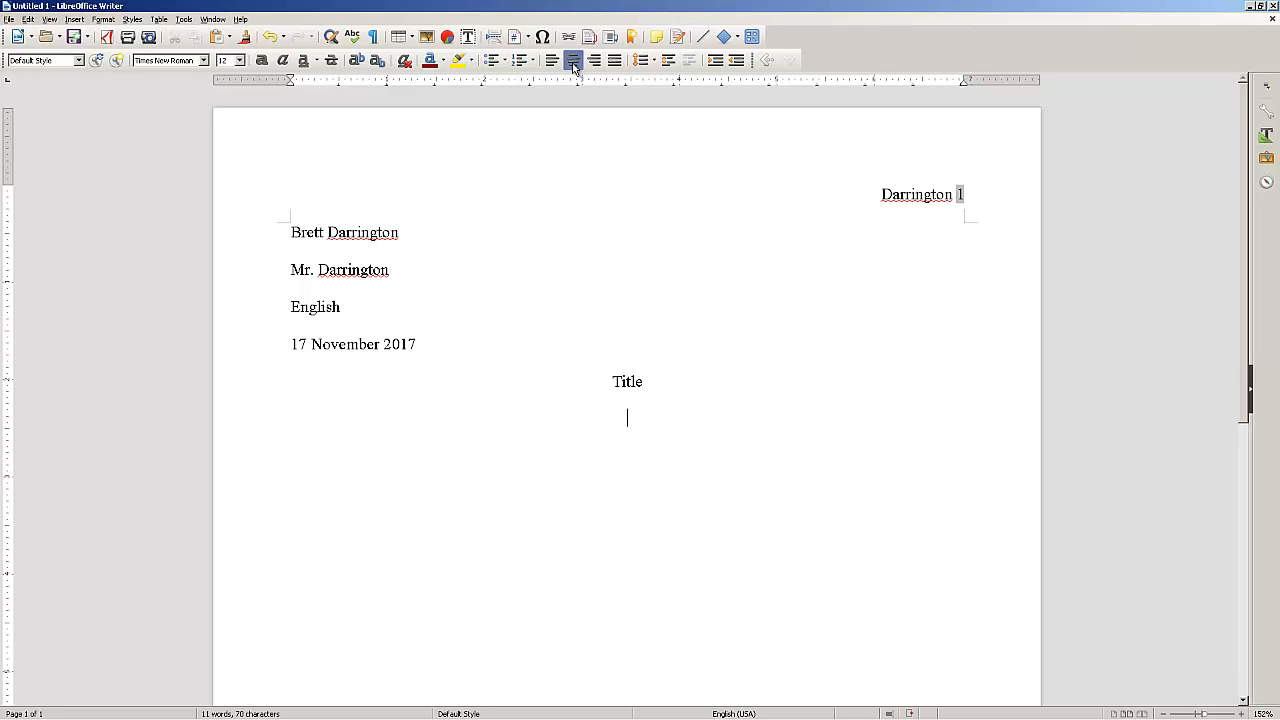
{"action": "key", "text": "Return"}
{"action": "left_click", "coordinate": [551, 61]}
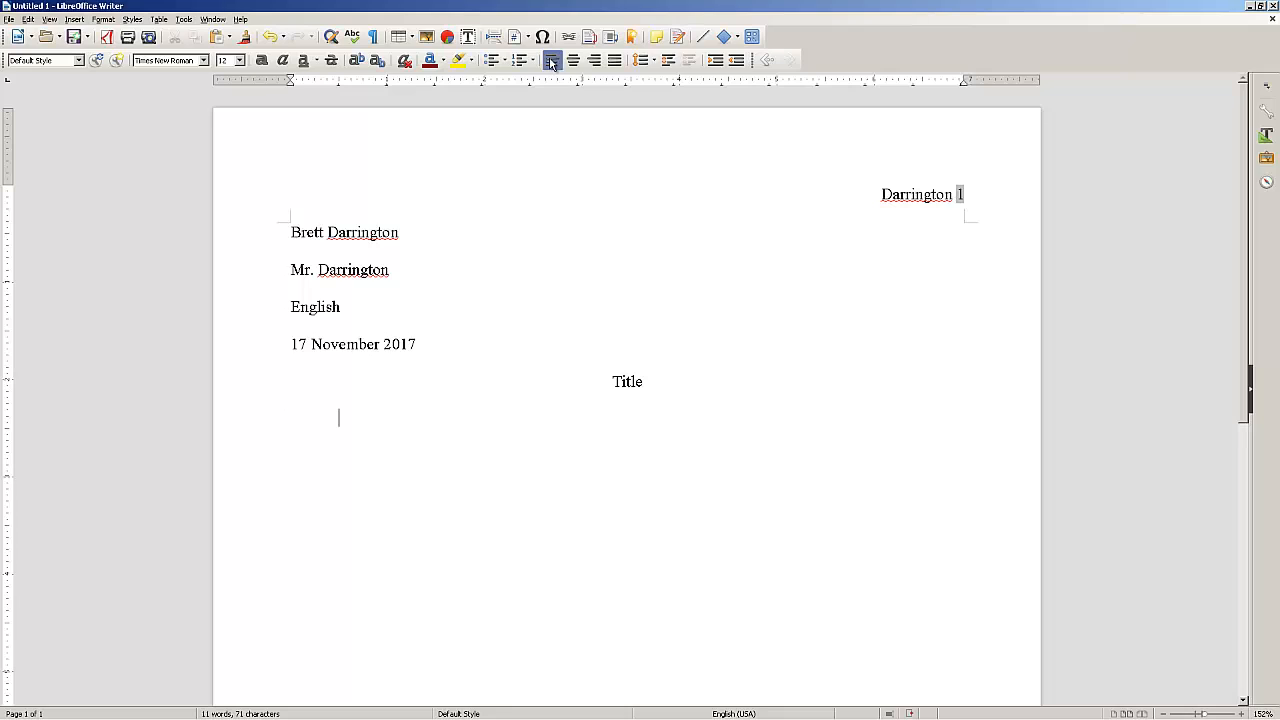
{"action": "type", "text": "Great writing begins here. "}
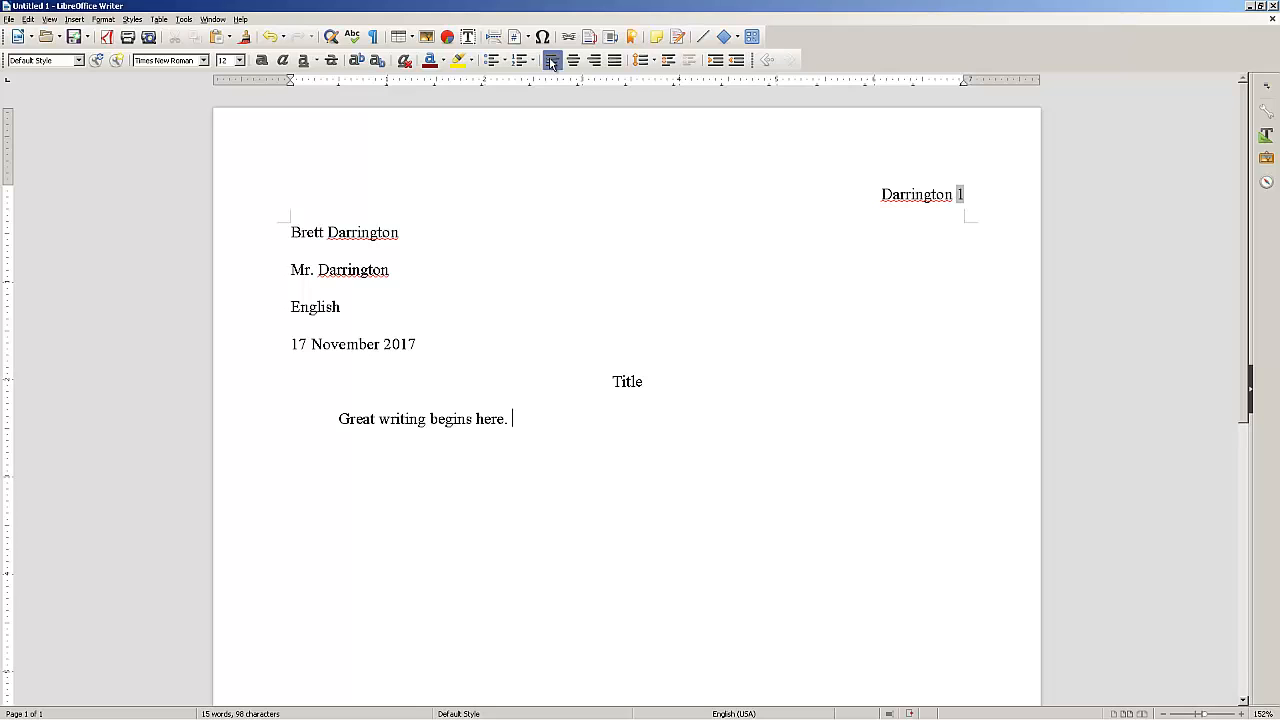
{"action": "type", "text": "JOnes"}
{"action": "type", "text": ","}
{"action": "type", "text": "notes, "}
{"action": "type", "text": "\"I really "}
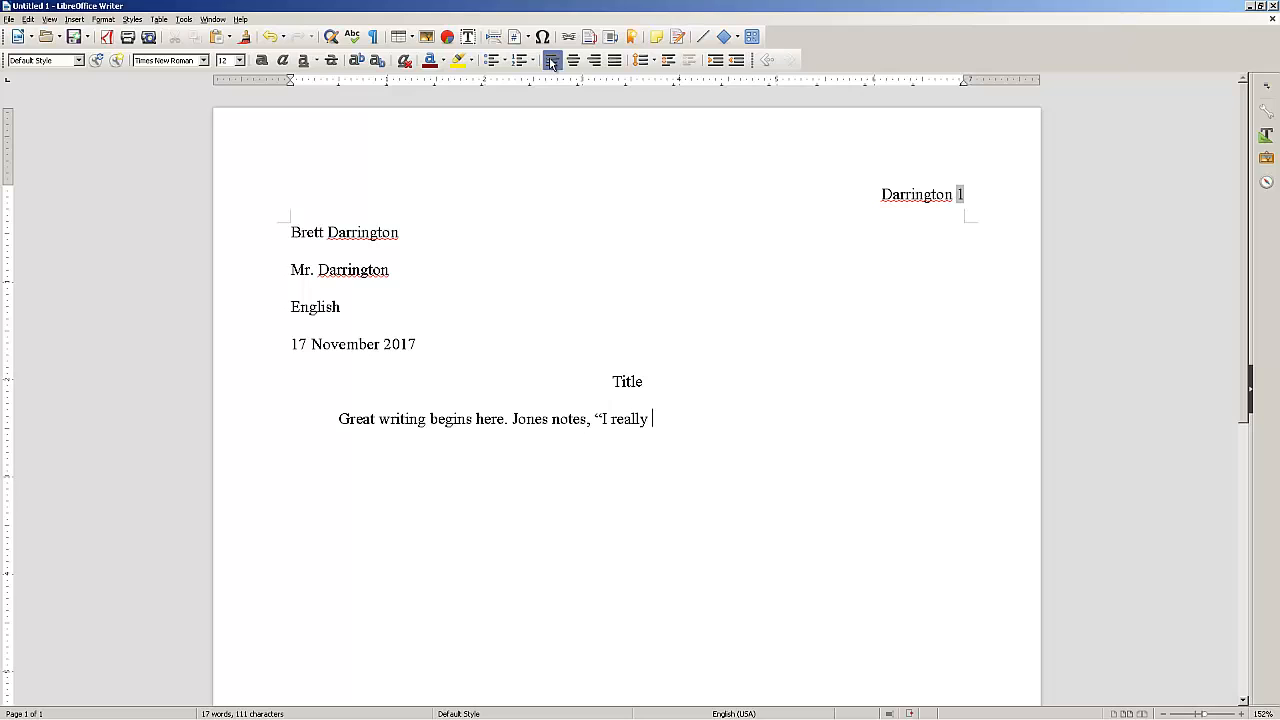
{"action": "type", "text": "love to eat"}
{"action": "type", "text": " soup"}
{"action": "type", "text": "\" (15)"}
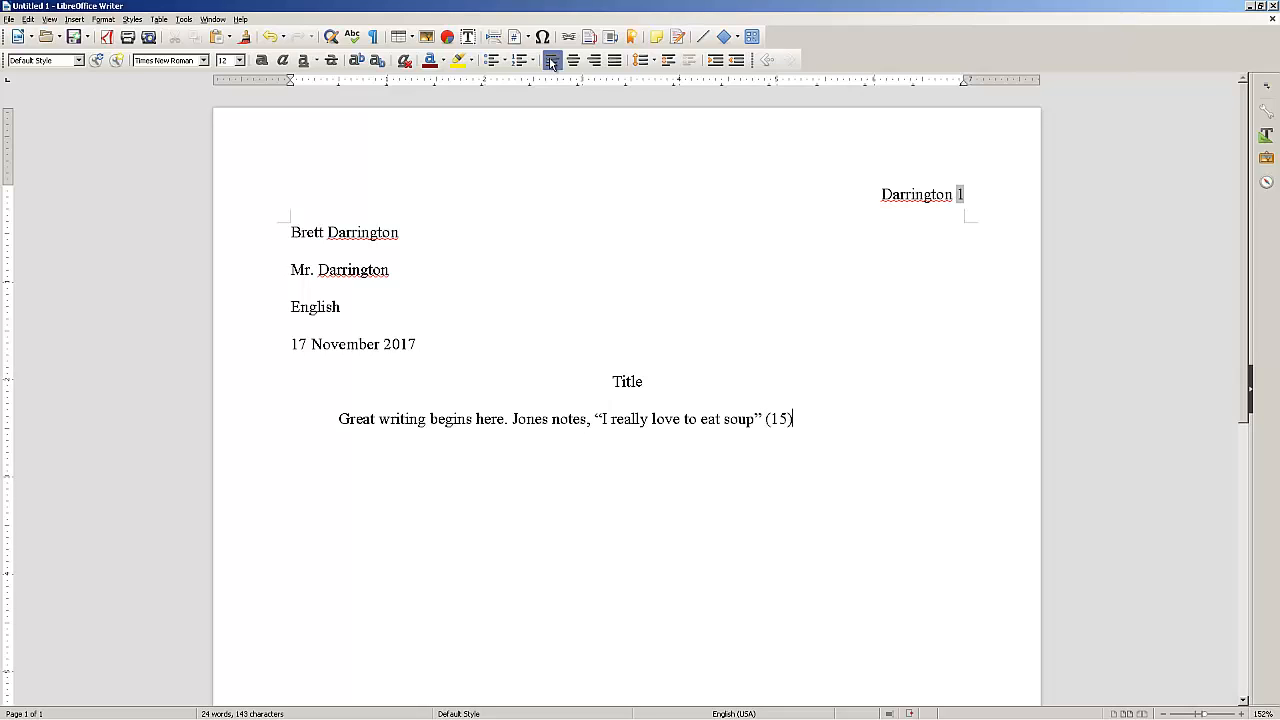
{"action": "type", "text": ". Still more great writi"}
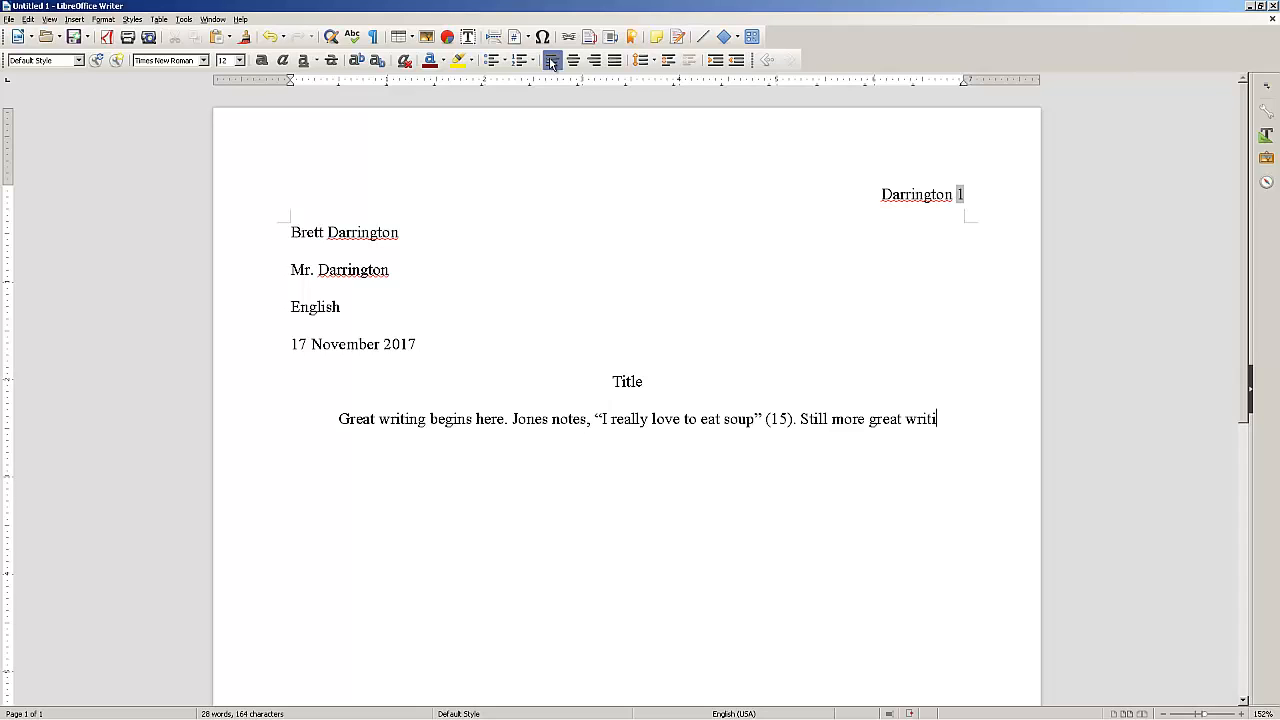
{"action": "type", "text": "ng is added here."}
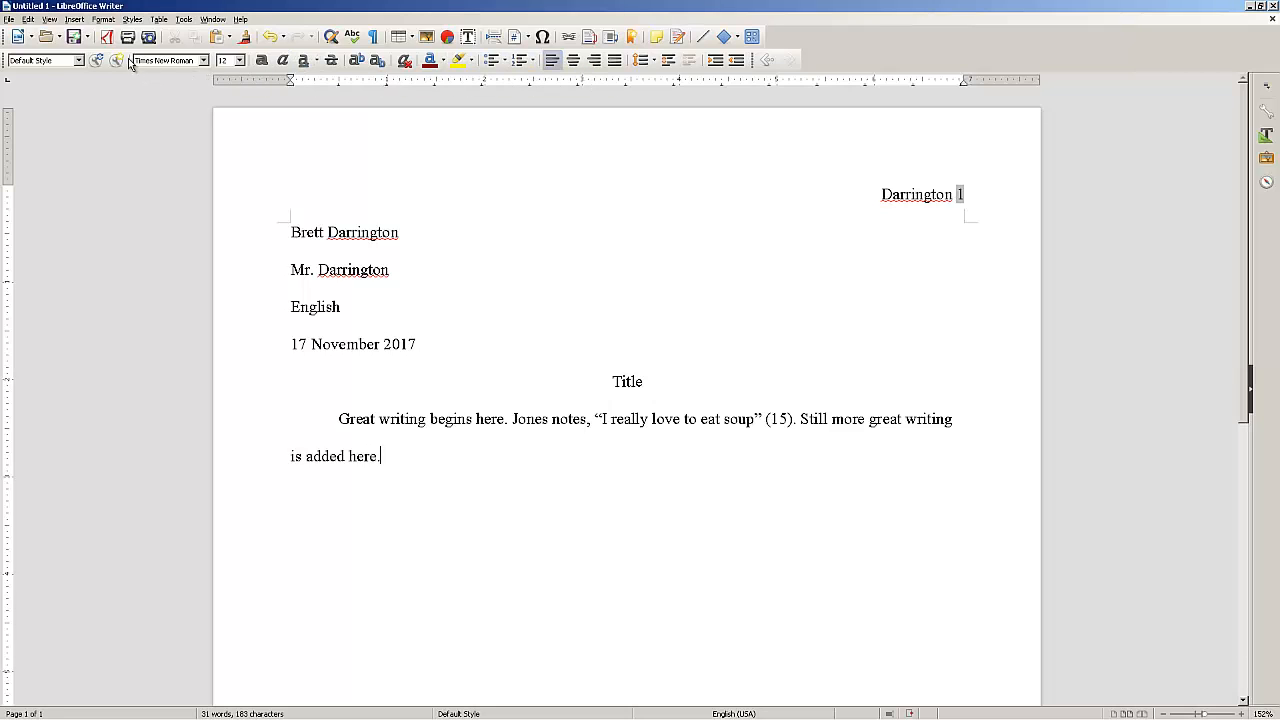
Step: Insert a page break and add a centred 'Works Cited' heading, with the next line left-aligned
{"action": "left_click", "coordinate": [75, 19]}
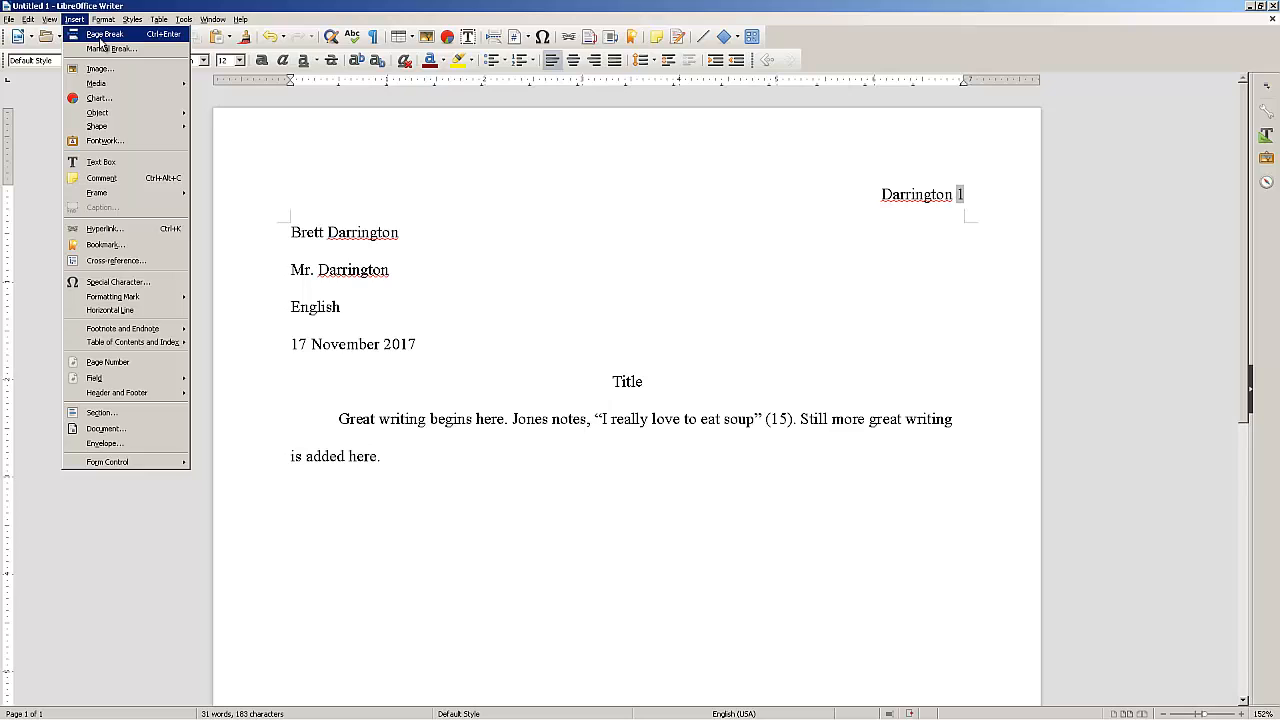
{"action": "left_click", "coordinate": [101, 36]}
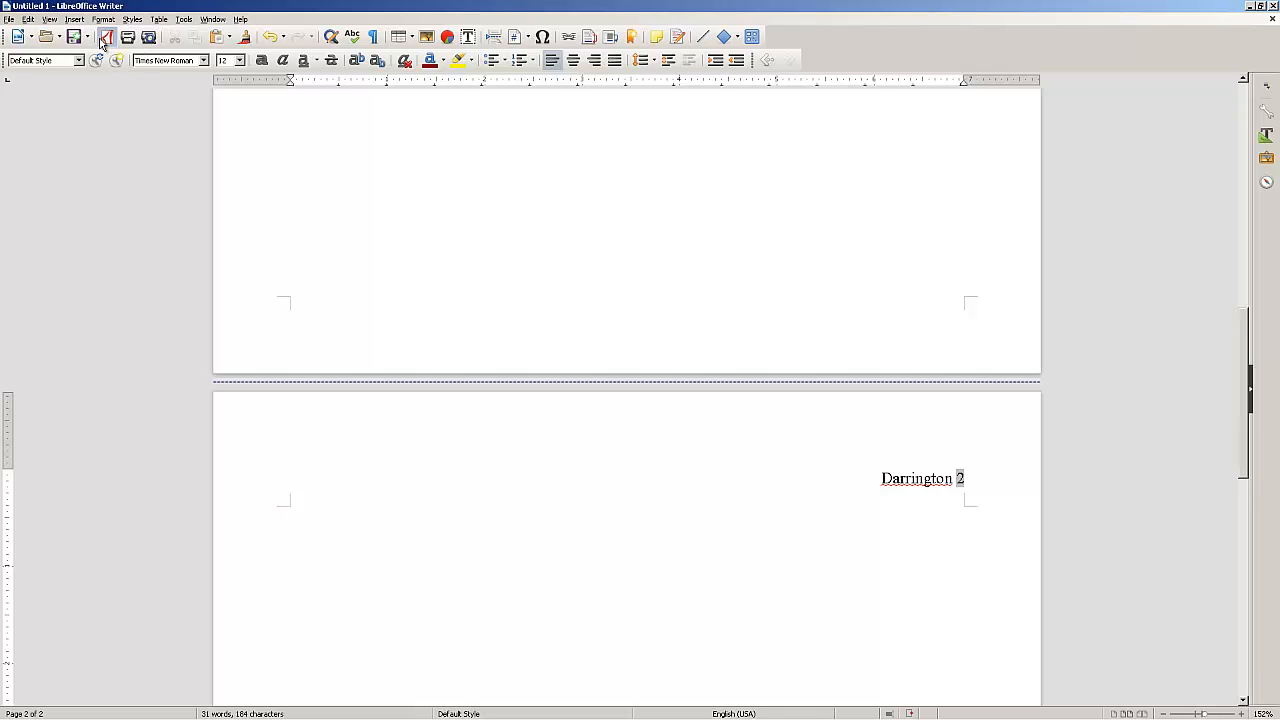
{"action": "left_click", "coordinate": [576, 62]}
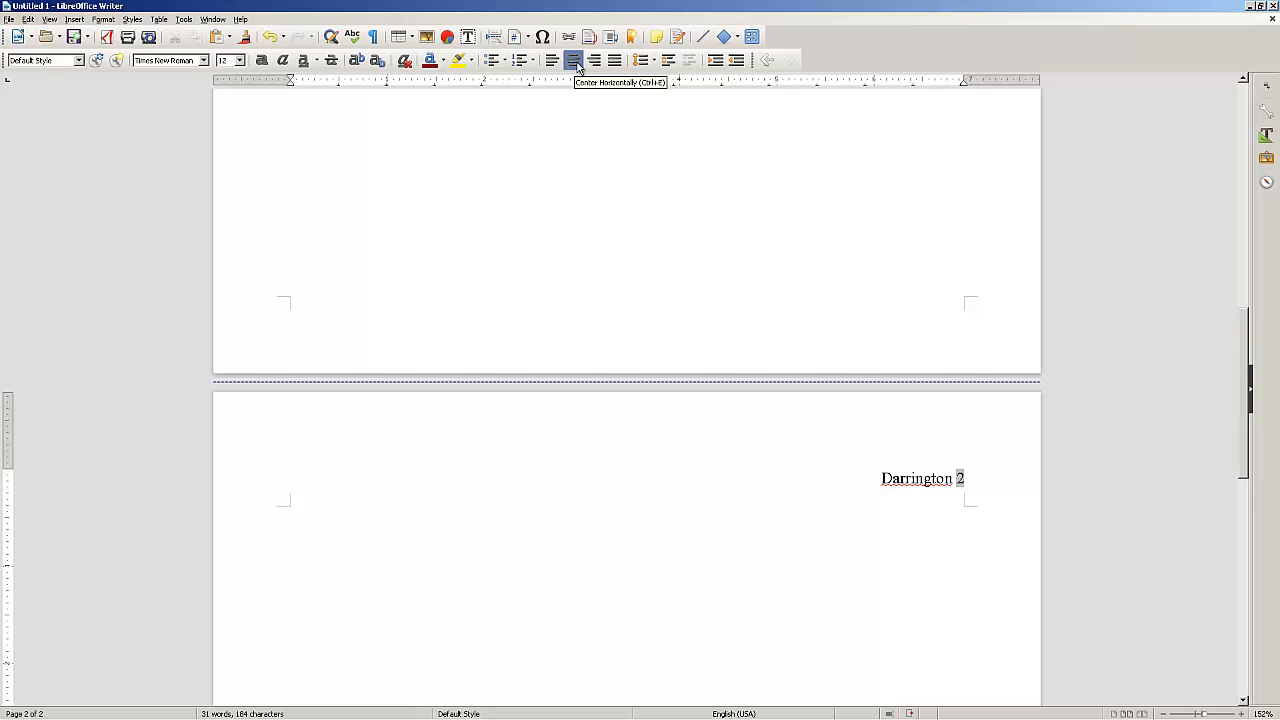
{"action": "type", "text": "Wor"}
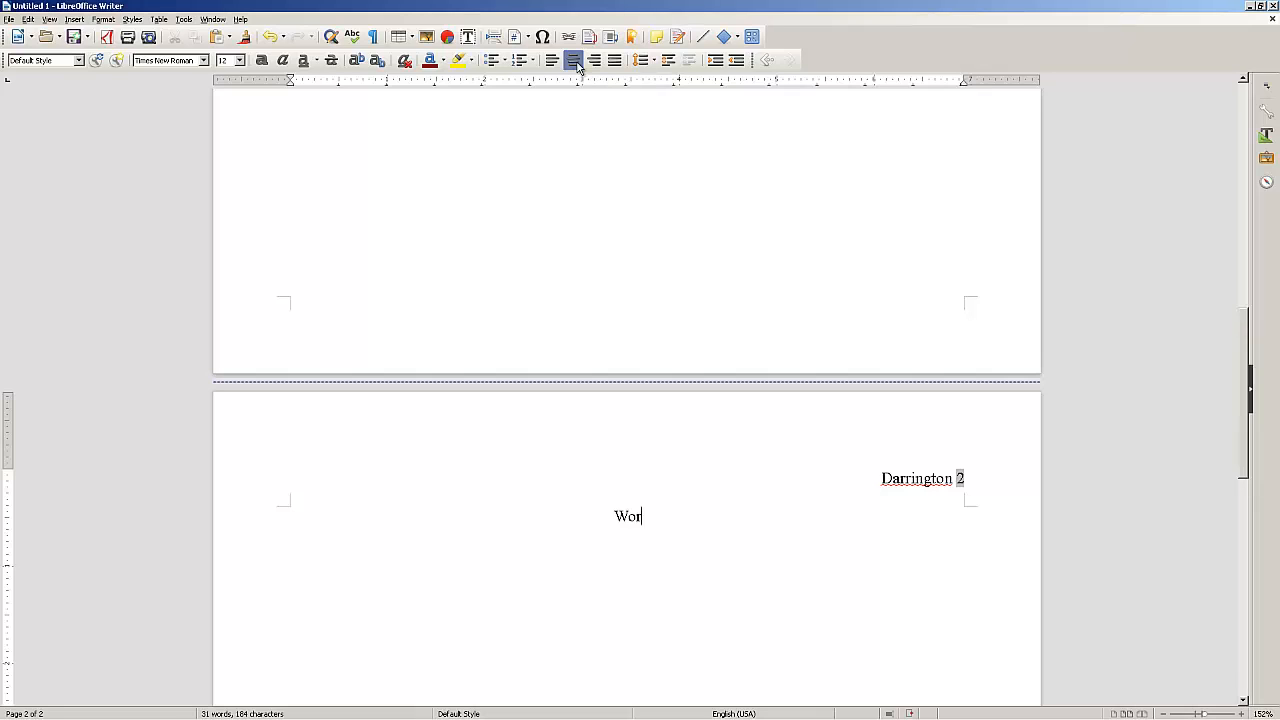
{"action": "type", "text": "ks Cited"}
{"action": "left_click", "coordinate": [552, 61]}
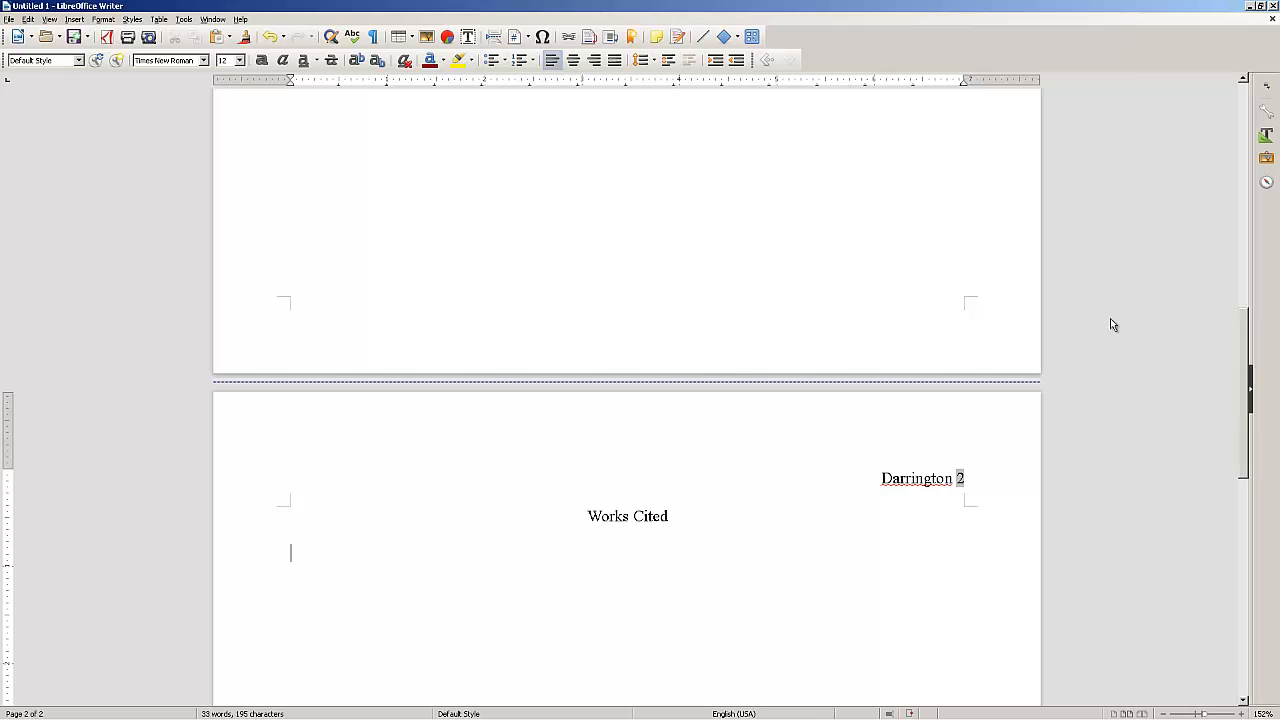
Step: Set a 0.5" hanging indent on the line below Works Cited using the ruler markers
{"action": "scroll", "coordinate": [1243, 372], "scroll_direction": "down", "scroll_amount": 1}
{"action": "scroll", "coordinate": [1243, 372], "scroll_direction": "down", "scroll_amount": 8}
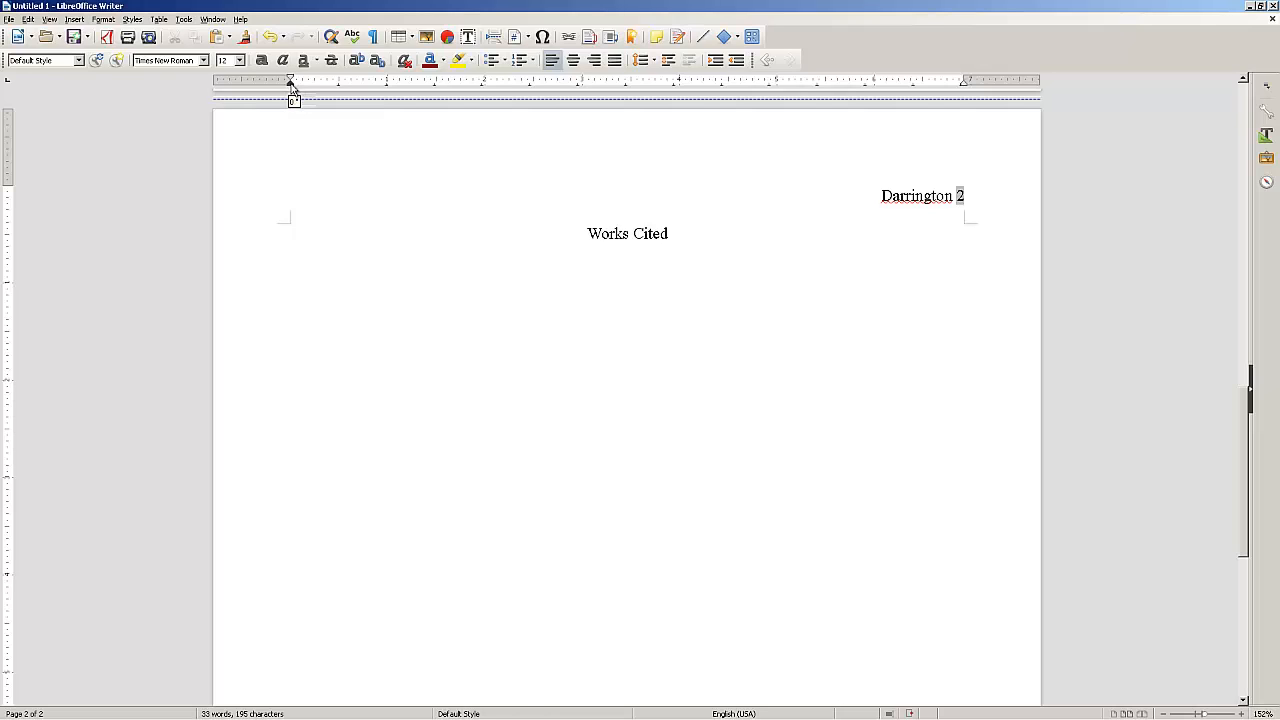
{"action": "mouse_move", "coordinate": [291, 84]}
{"action": "left_mouse_down"}
{"action": "mouse_move", "coordinate": [339, 80]}
{"action": "mouse_move", "coordinate": [291, 80]}
{"action": "left_mouse_up"}
{"action": "left_click_drag", "start_coordinate": [340, 88], "coordinate": [340, 88]}
{"action": "type", "text": "Jones, JOhn."}
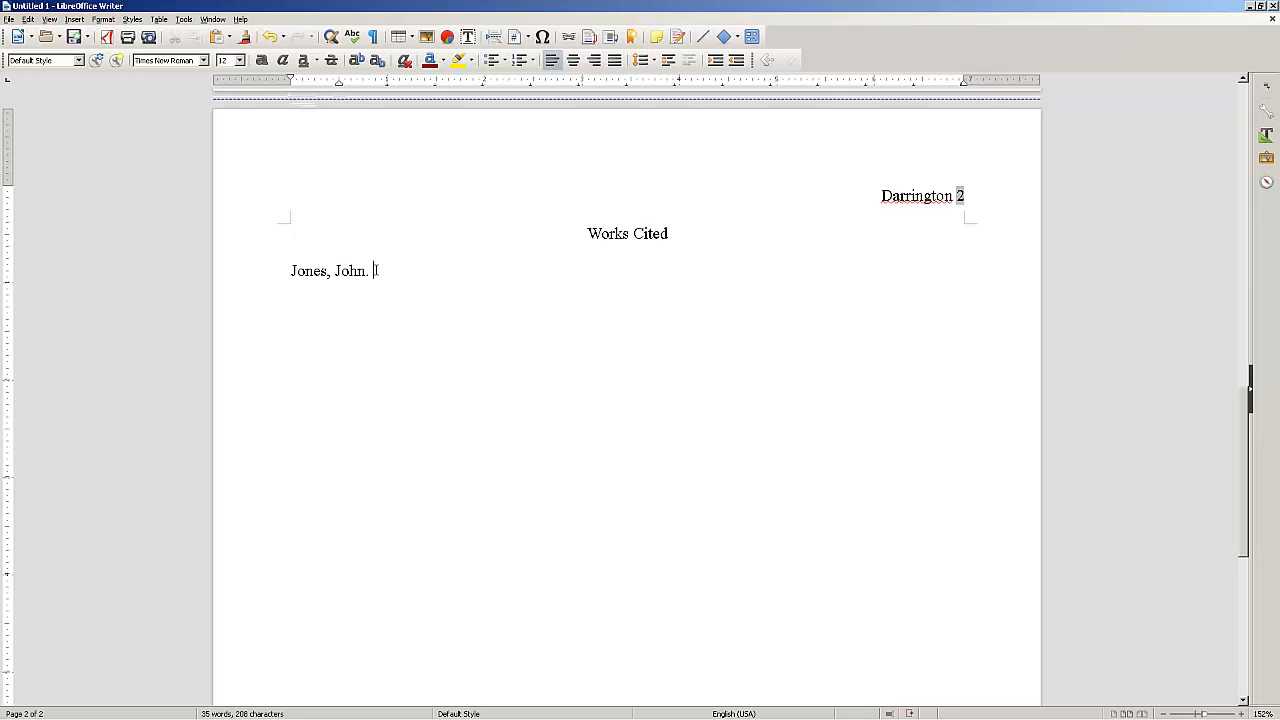
{"action": "type", "text": " \"Greatest Writing of All"}
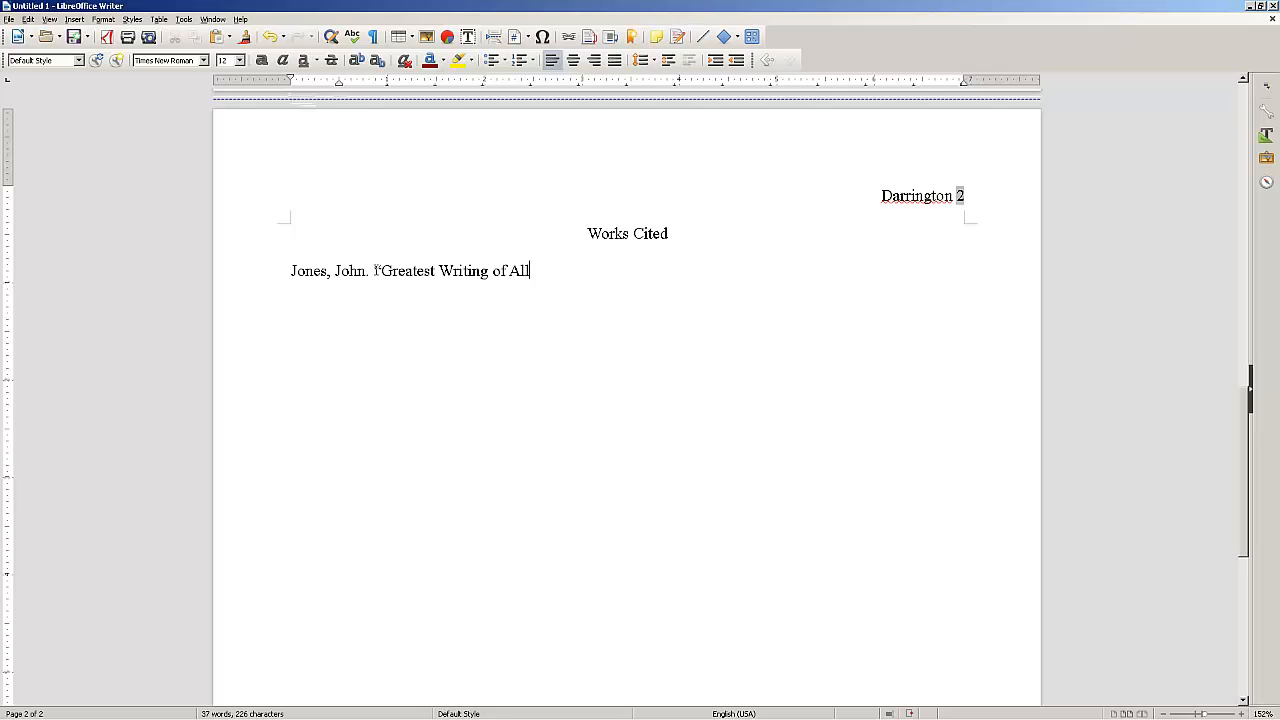
{"action": "type", "text": " Time.\""}
{"action": "key", "text": "ctrl+i"}
{"action": "type", "text": "Sweet Webs"}
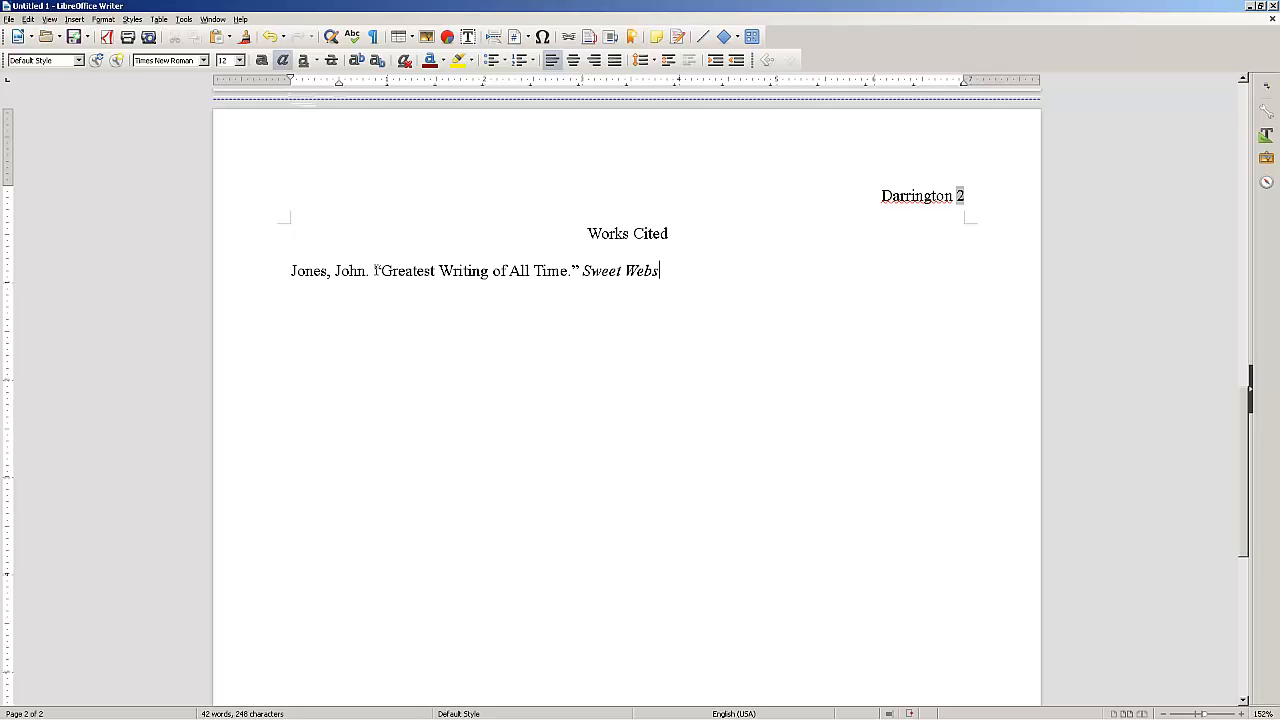
{"action": "type", "text": "ite Title"}
{"action": "key", "text": "ctrl+i"}
{"action": "type", "text": ", Aweso"}
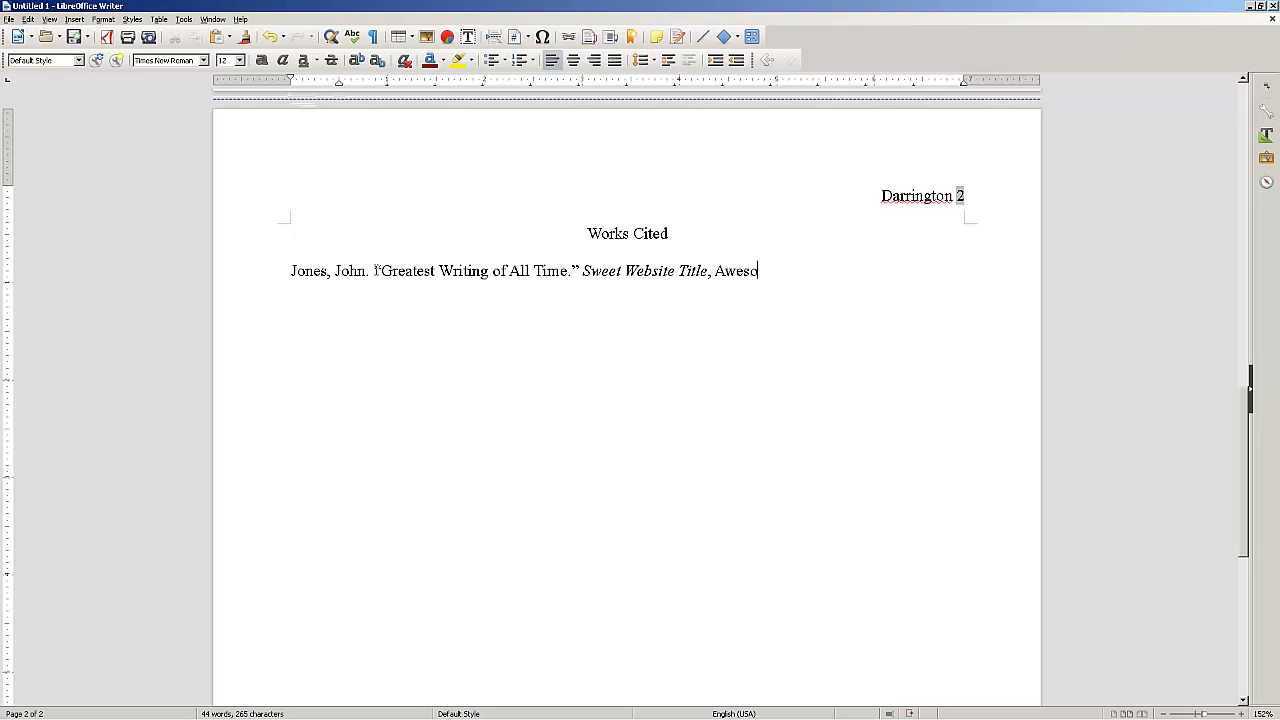
{"action": "type", "text": "me Organization"}
{"action": "type", "text": ", 17 J"}
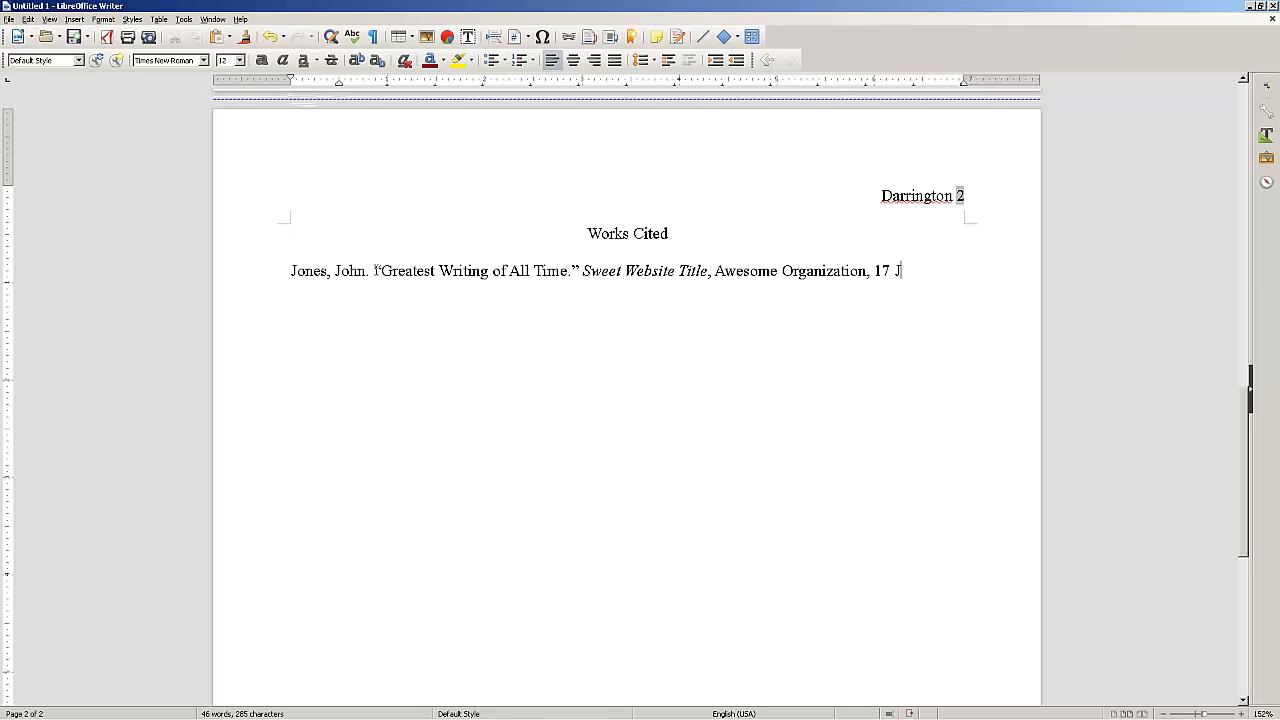
{"action": "type", "text": "une 21"}
{"action": "key", "text": "BackSpace"}
{"action": "type", "text": "016, www.awesome"}
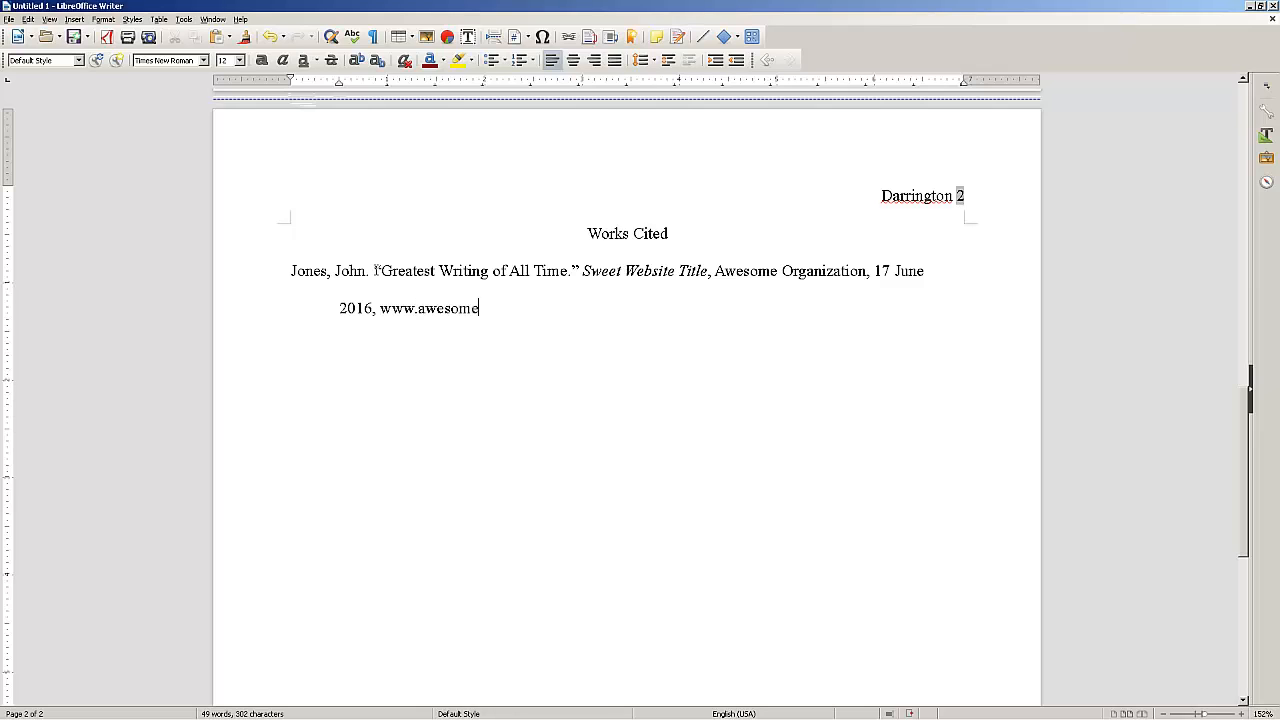
{"action": "type", "text": "url.com."}
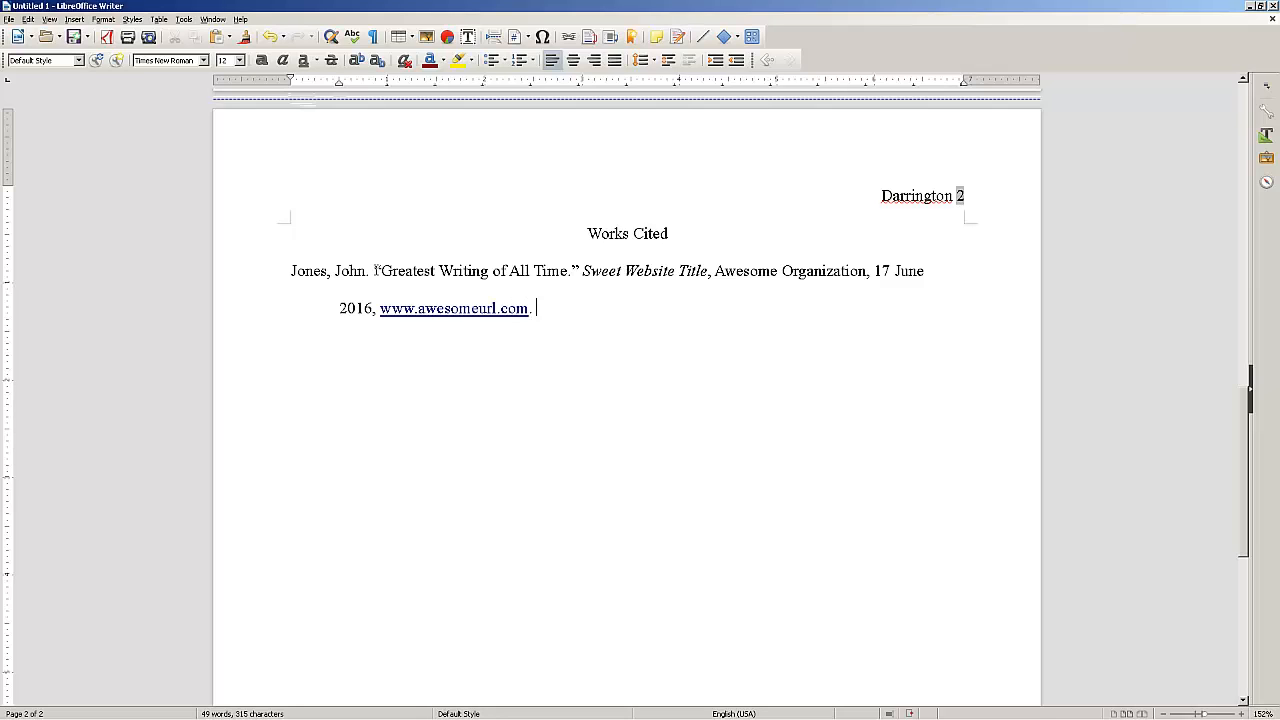
{"action": "right_click", "coordinate": [399, 310]}
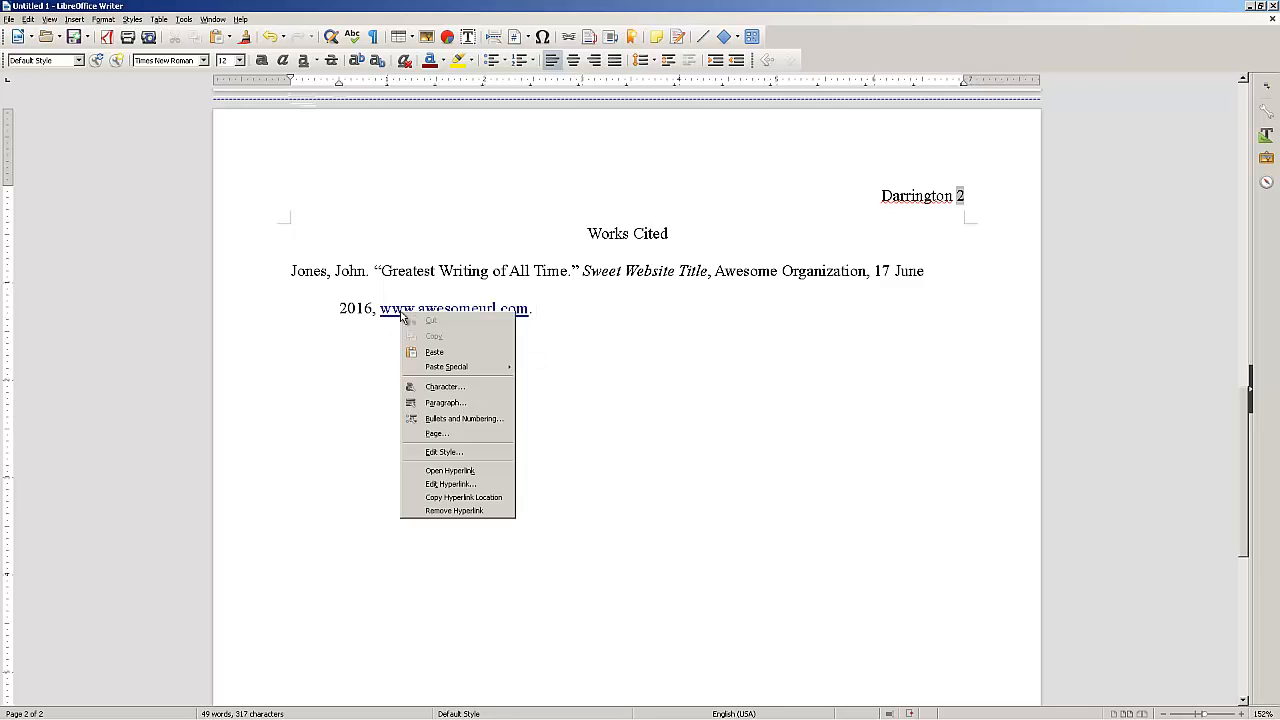
{"action": "left_click", "coordinate": [449, 509]}
{"action": "left_click", "coordinate": [541, 309]}
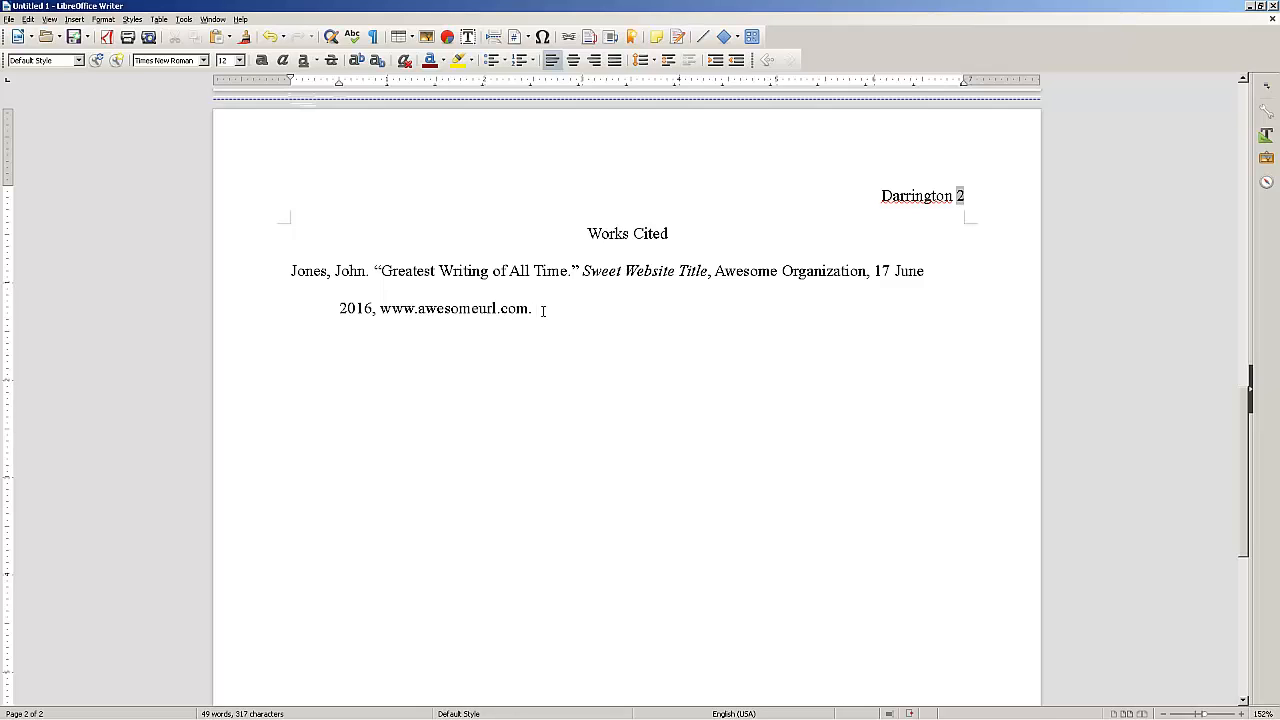
{"action": "type", "text": "Accessed 17 Nov"}
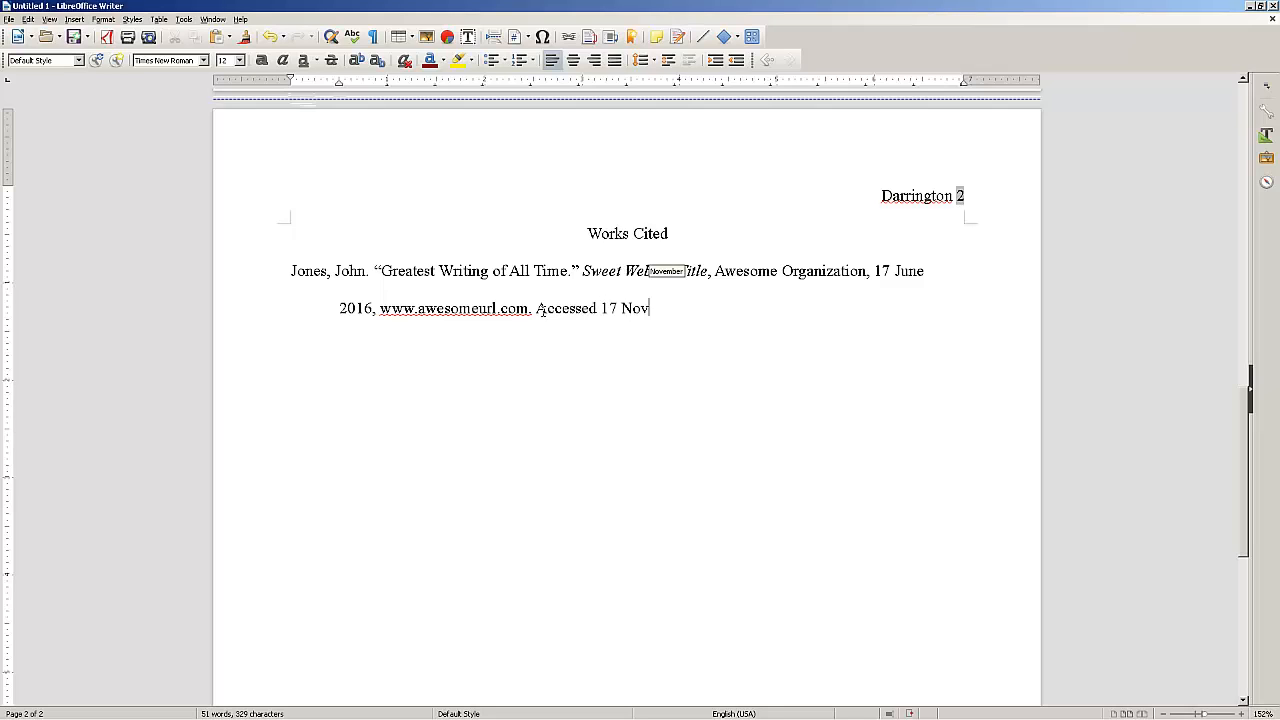
{"action": "type", "text": ". 201"}
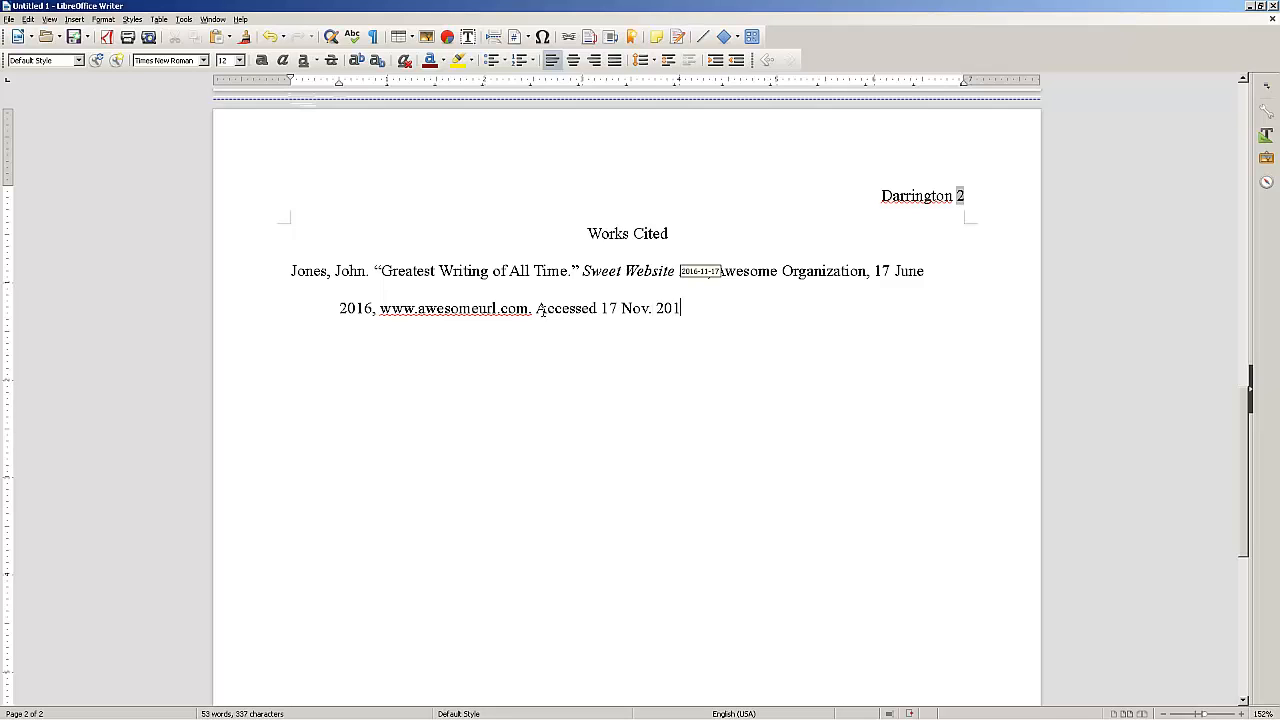
{"action": "type", "text": "6. "}
{"action": "type", "text": "mmmmmmmmmmmmmmmmmmmmmmmmmmmmmmmmmmm"}
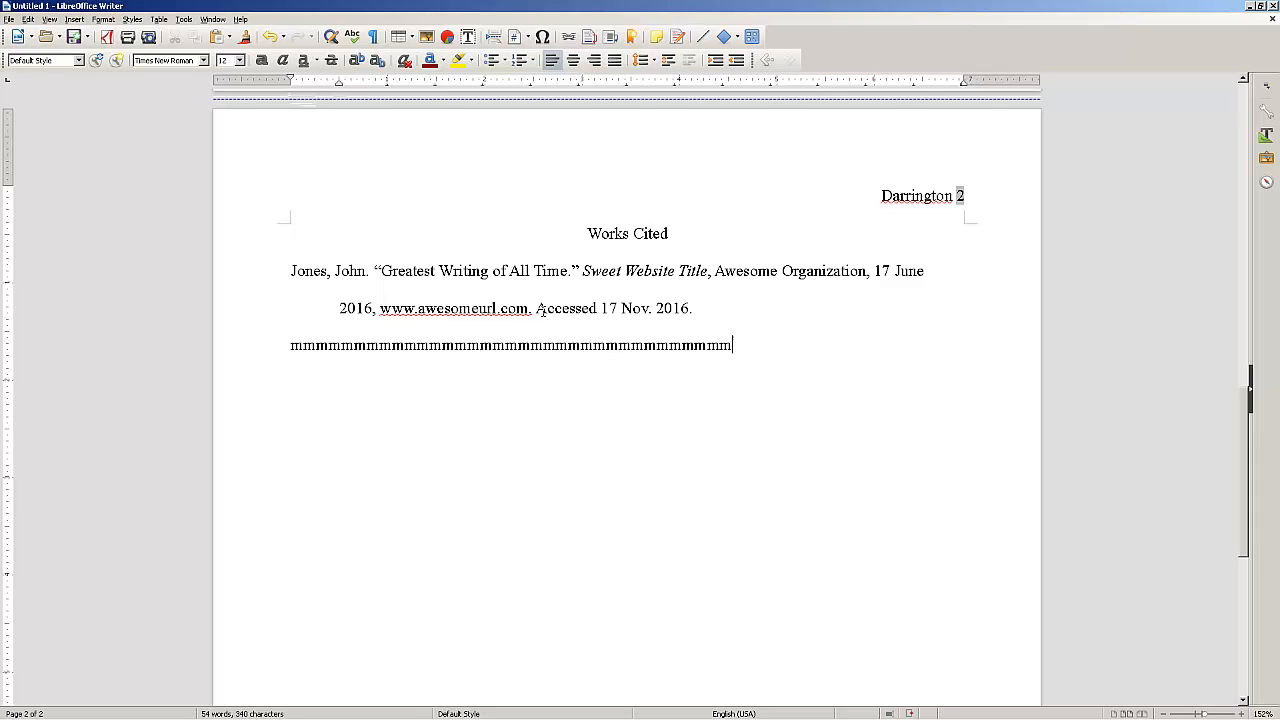
{"action": "type", "text": "mmmmmmmmmmmmmmmmmmmmmmmmmmmmmmmmmmmmmmmmmmmmmmmmmmmmmmmmmmmmmmm"}
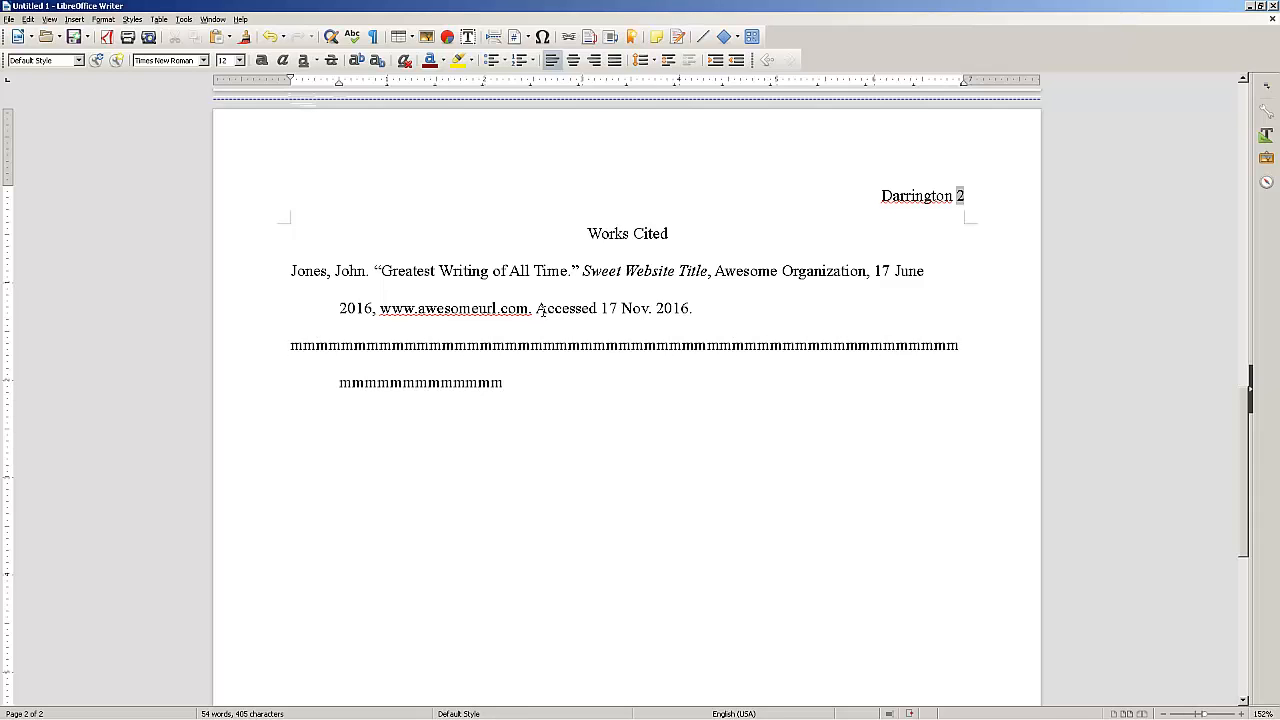